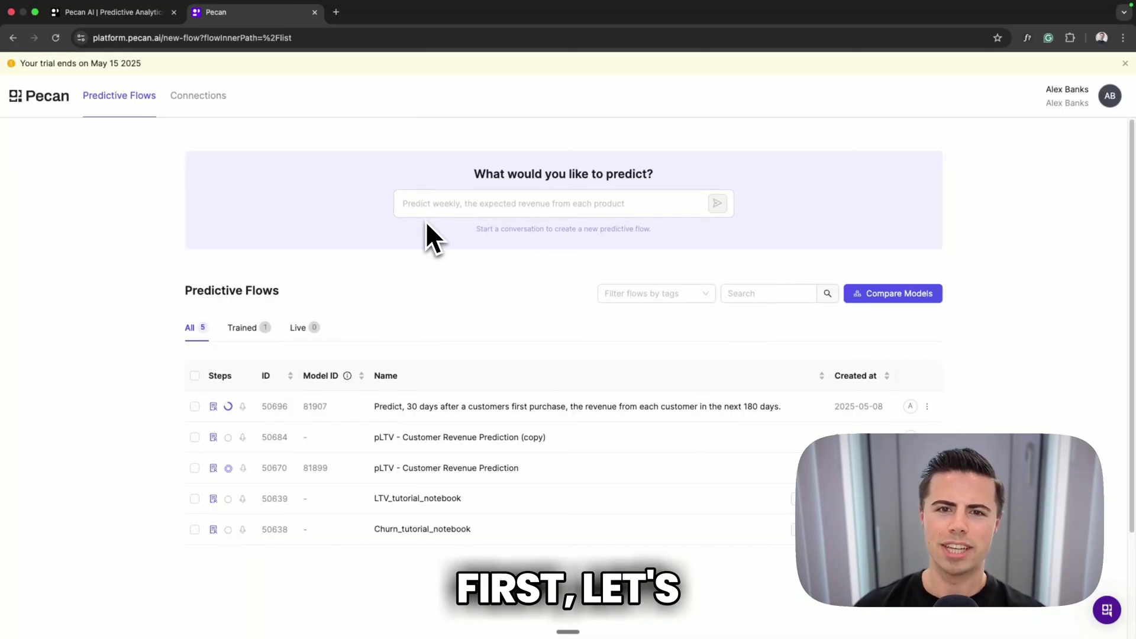
Submit a request to predict revenue per customer in a new notebook.
{"action": "left_click", "coordinate": [428, 215]}
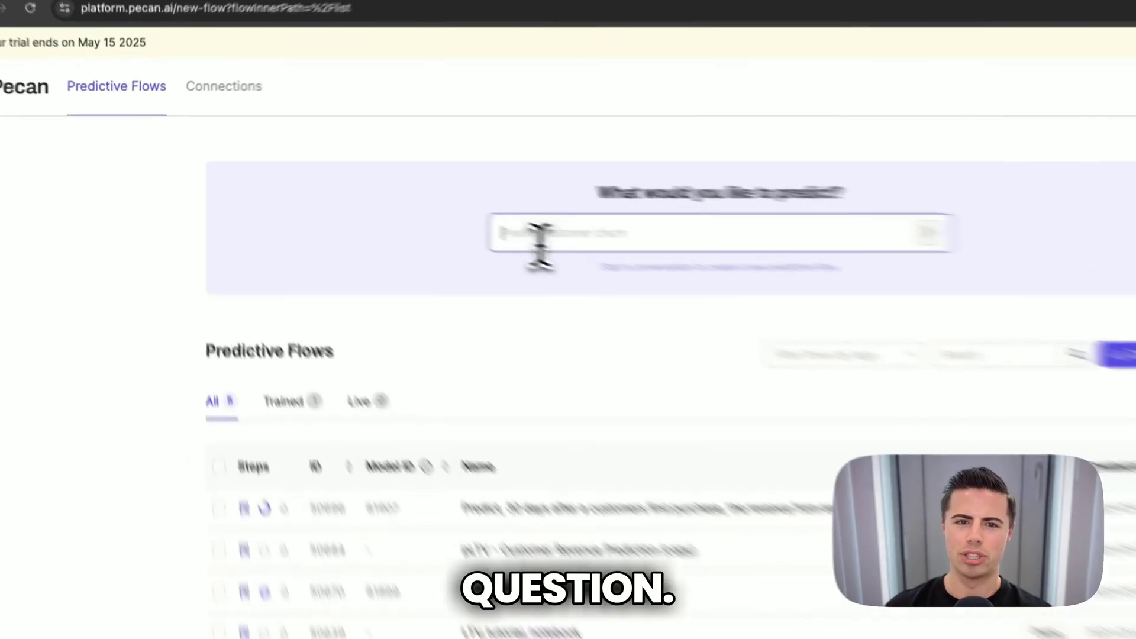
{"action": "type", "text": "I want to predict the revenue for each customer"}
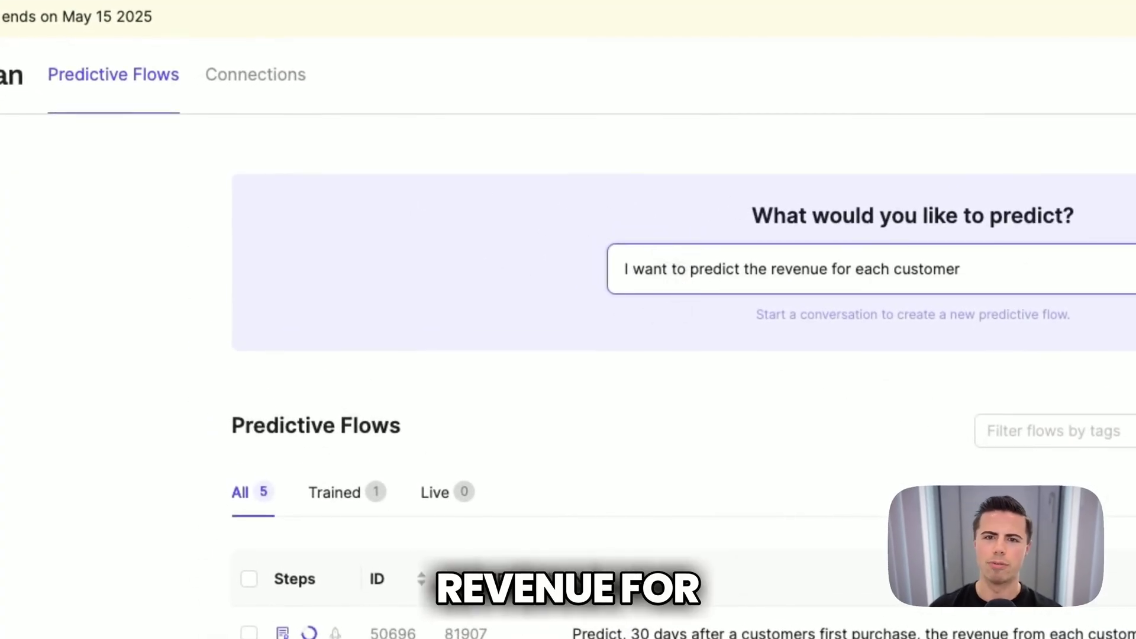
{"action": "key", "text": "Return"}
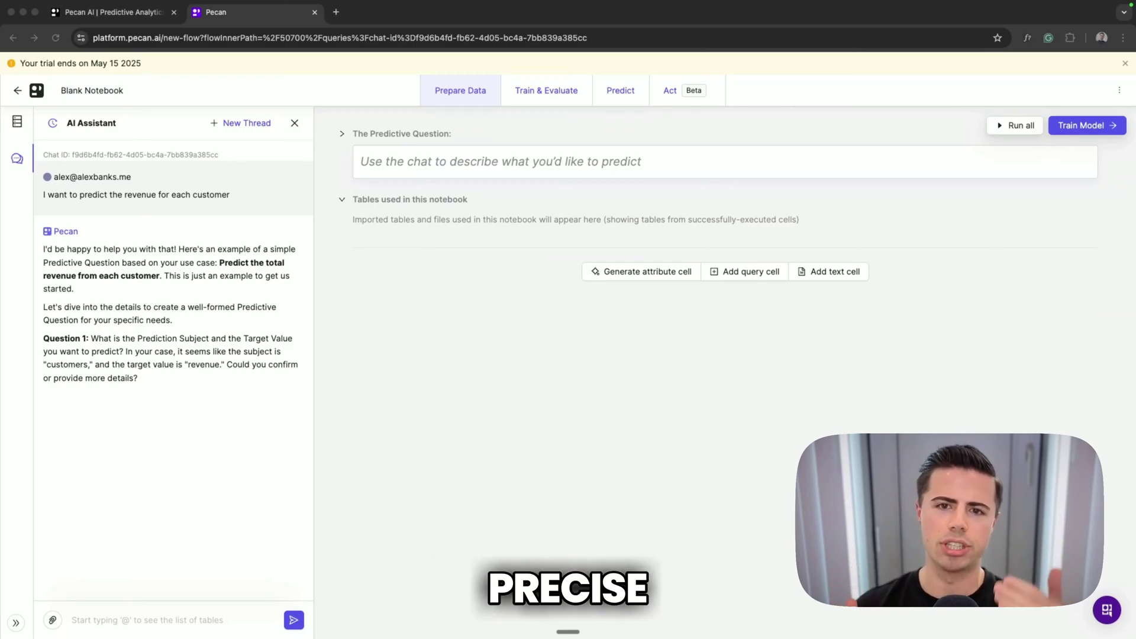
Answer the assistant with Yes, then give the 180-day horizon and 30-days-after-first-purchase trigger.
{"action": "left_click", "coordinate": [118, 618]}
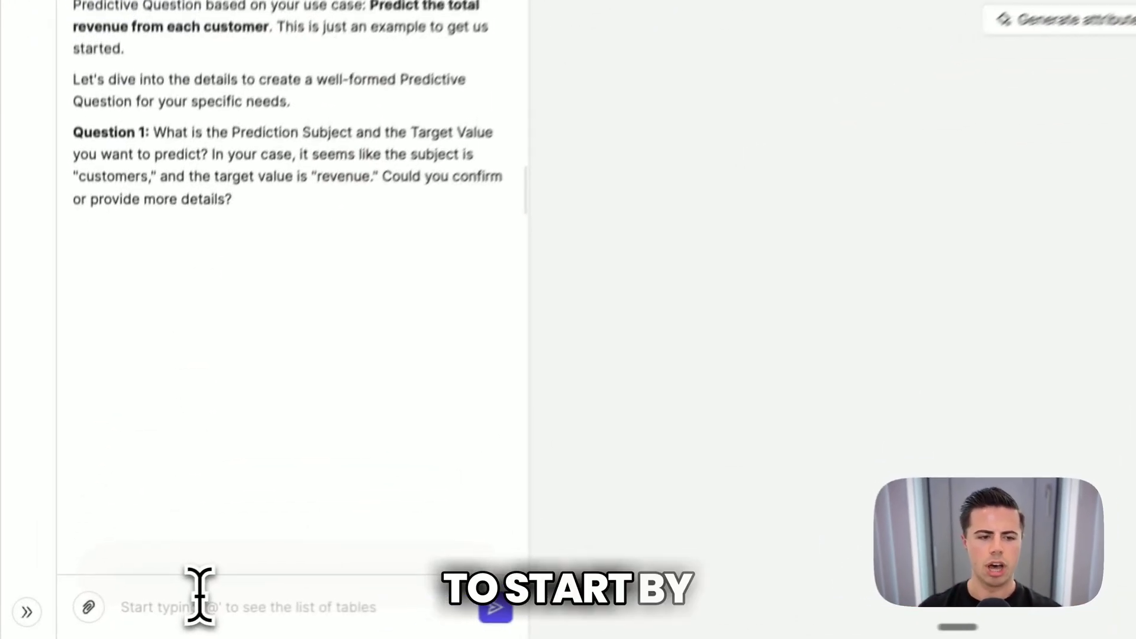
{"action": "type", "text": "Yes"}
{"action": "key", "text": "Return"}
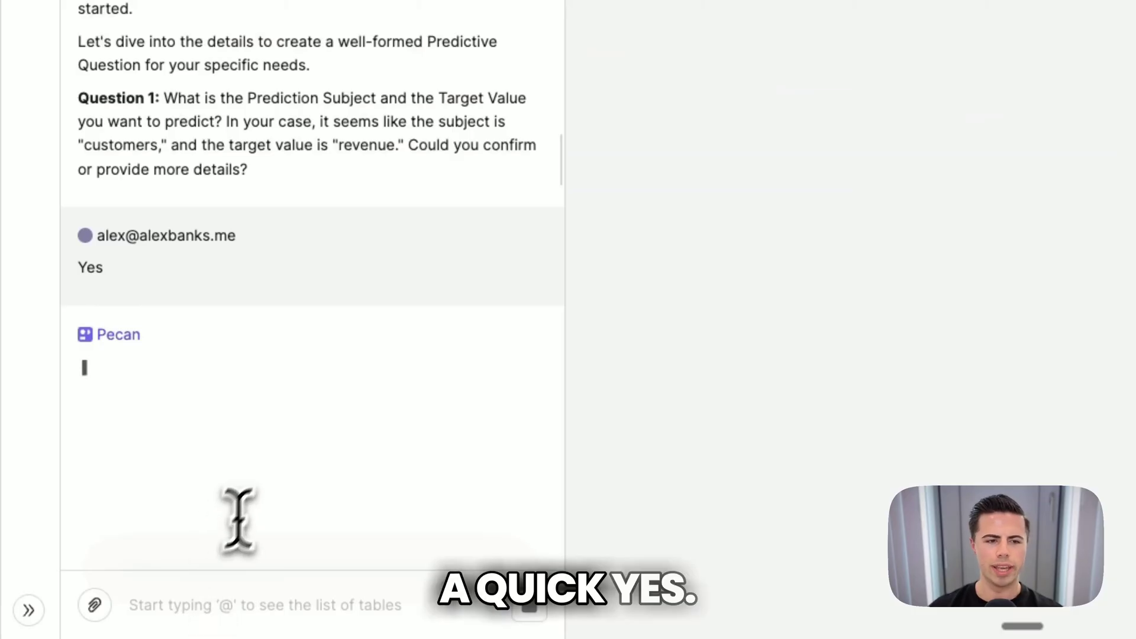
{"action": "left_click", "coordinate": [263, 588]}
{"action": "type", "text": "Horizon: 180 days after their registration  Trigger: 30 days after first purchase"}
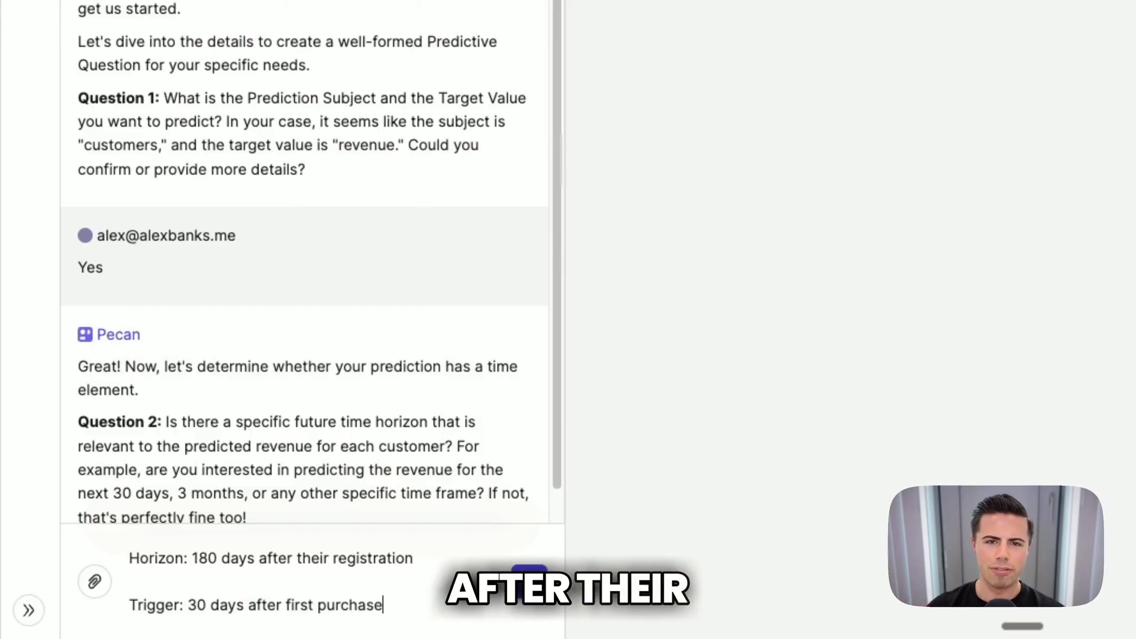
{"action": "key", "text": "Return"}
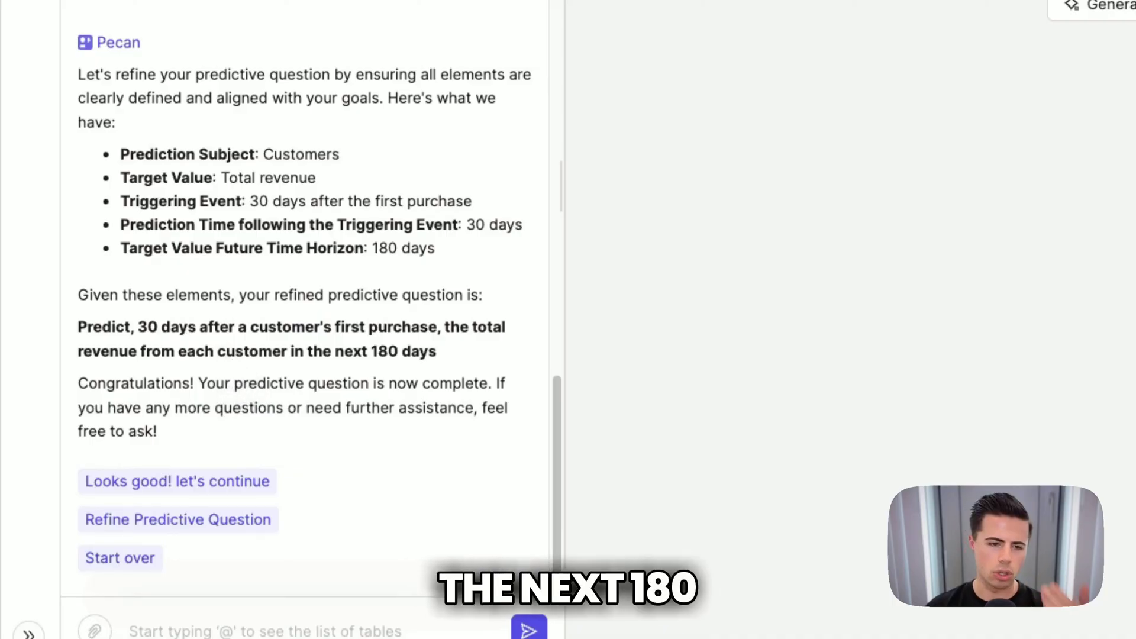
Accept the refined question and confirm the user_id, gross_revenue and purchase_date columns.
{"action": "left_click", "coordinate": [240, 484]}
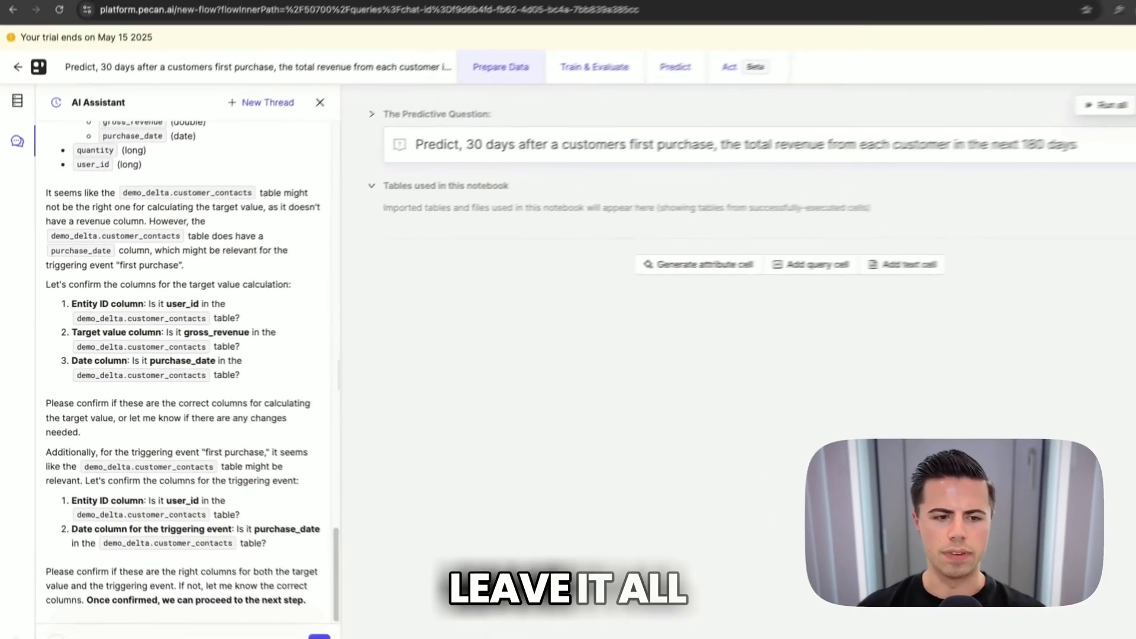
{"action": "key", "text": "Return"}
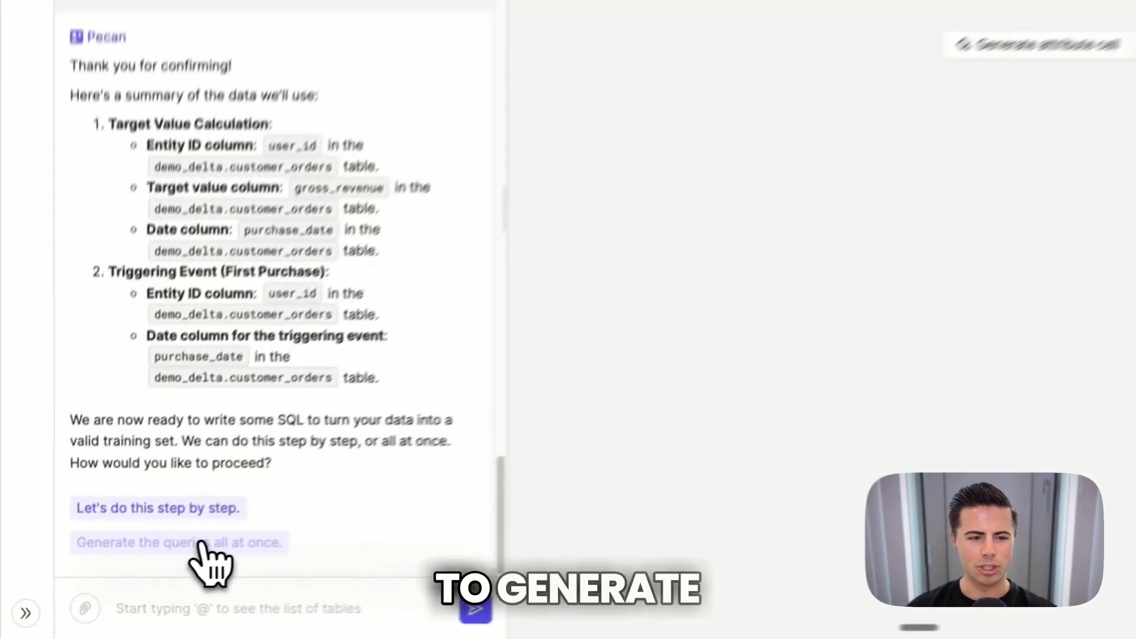
Generate all training-set queries, then review the 30-day and 180-day intervals in sampled_customers and core_set.
{"action": "left_click", "coordinate": [202, 543]}
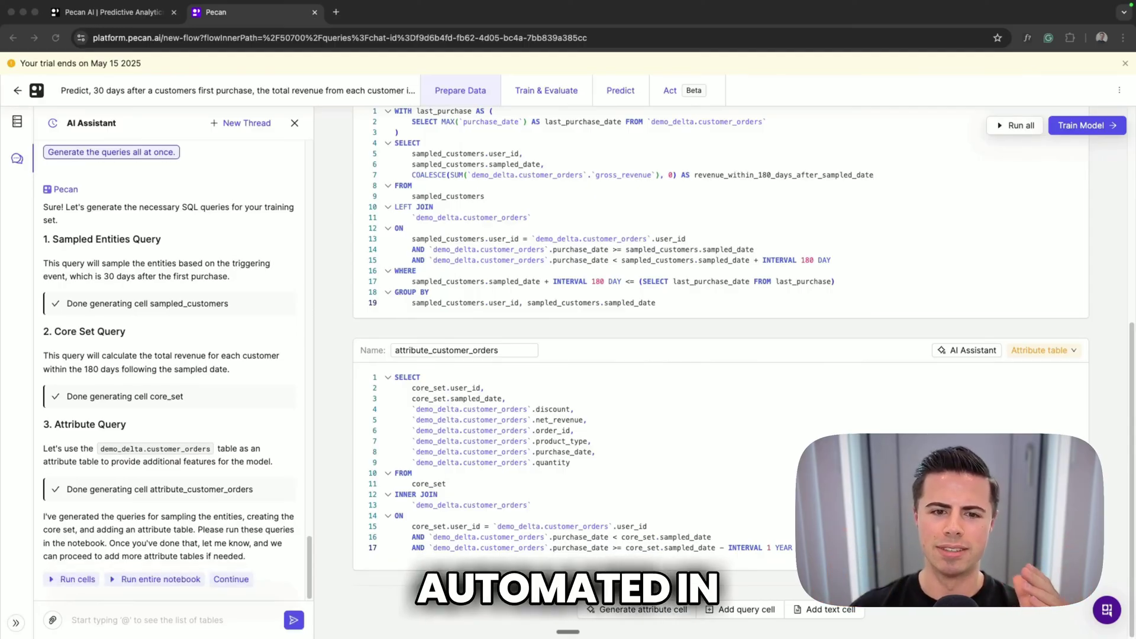
{"action": "scroll", "coordinate": [514, 185], "scroll_direction": "up", "scroll_amount": 15}
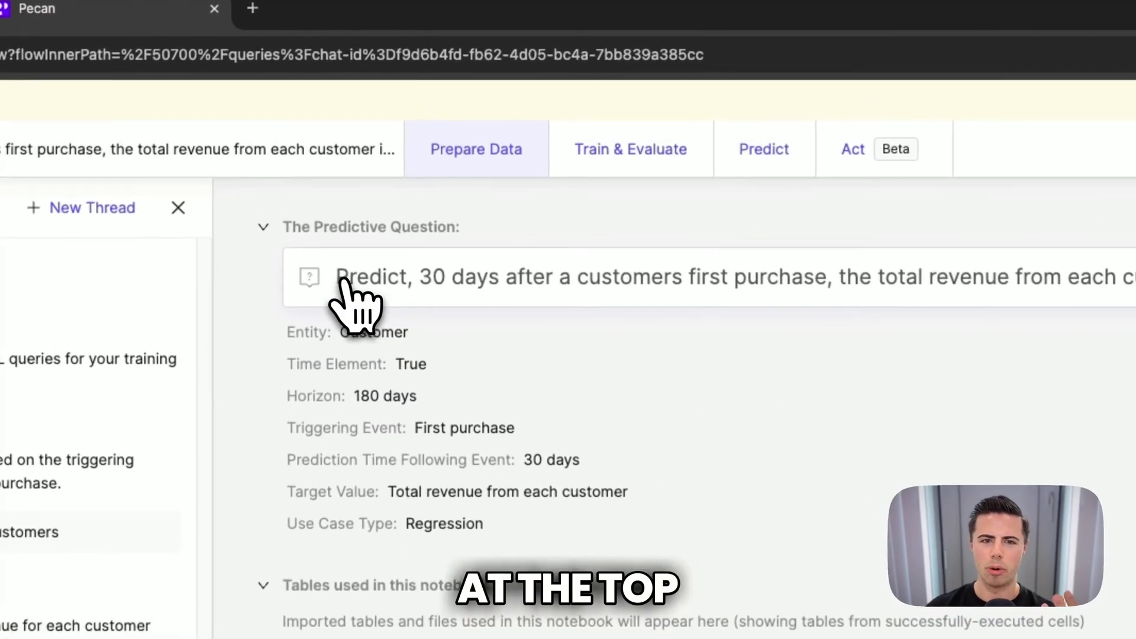
{"action": "left_click_drag", "start_coordinate": [337, 278], "coordinate": [987, 170]}
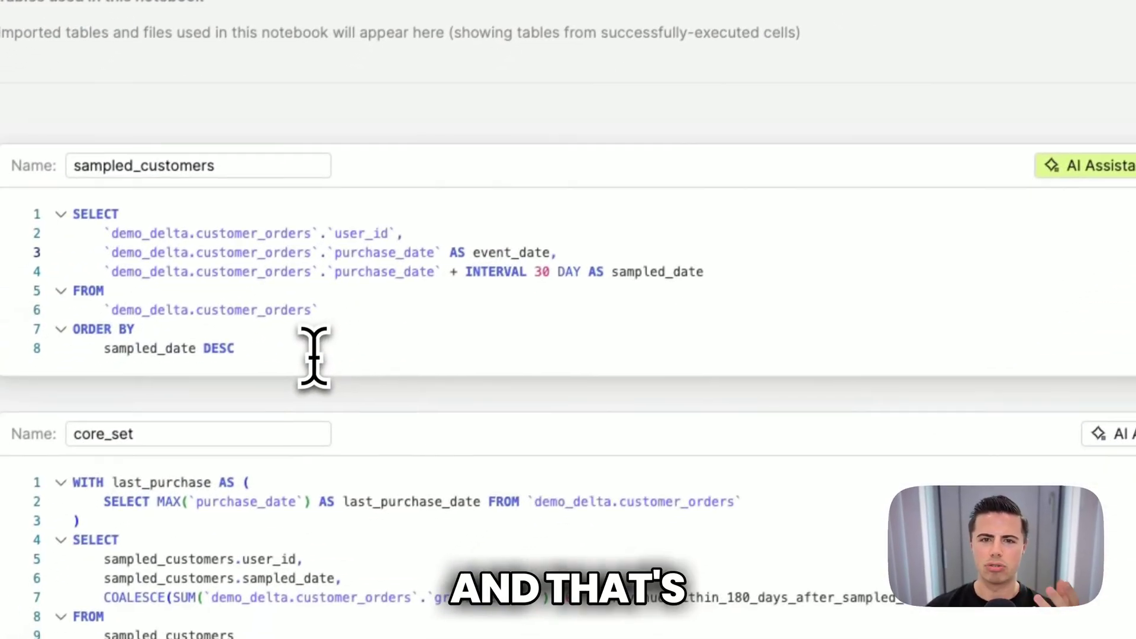
{"action": "left_click_drag", "start_coordinate": [469, 270], "coordinate": [553, 270]}
{"action": "scroll", "coordinate": [470, 335], "scroll_direction": "down", "scroll_amount": 5}
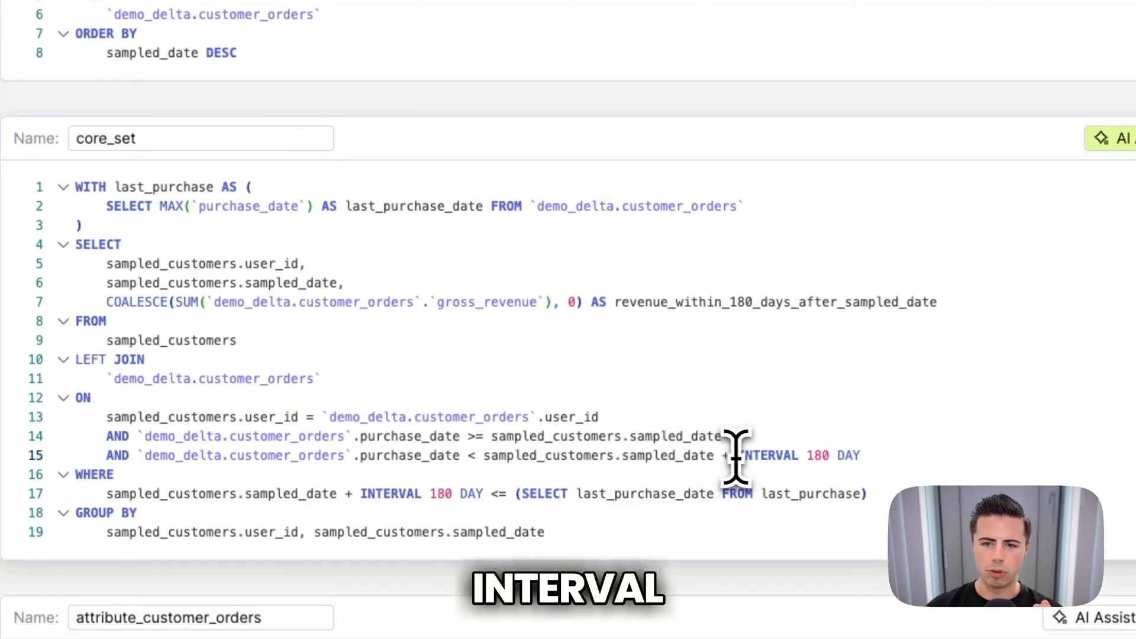
{"action": "left_click_drag", "start_coordinate": [735, 456], "coordinate": [899, 455]}
{"action": "scroll", "coordinate": [418, 272], "scroll_direction": "up", "scroll_amount": 5}
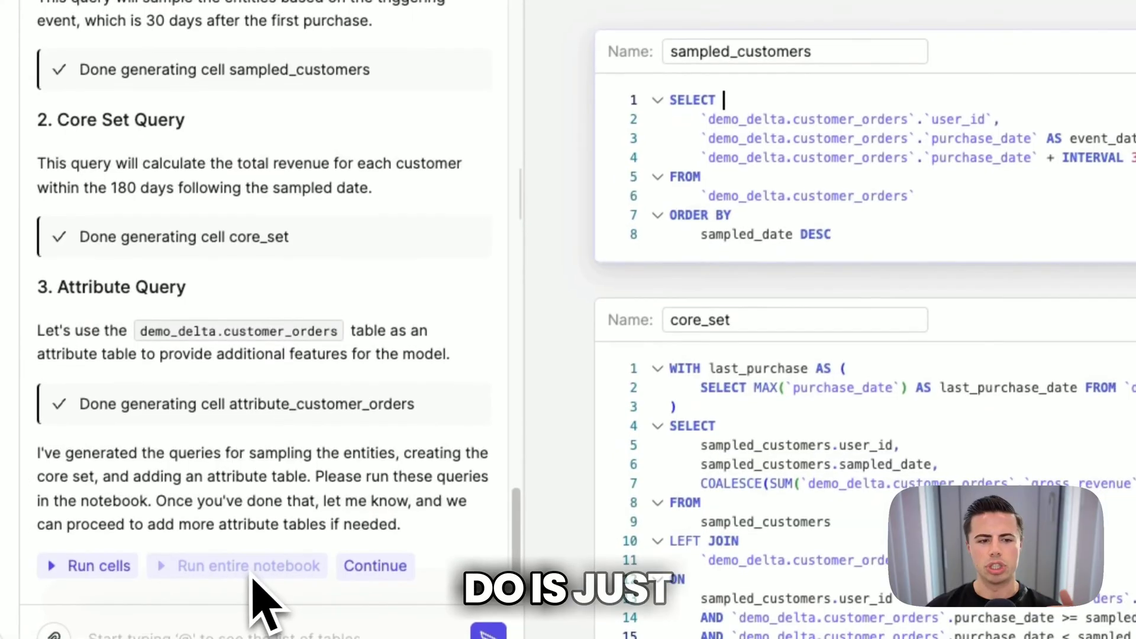
Run every notebook cell and check the sampled_customers results.
{"action": "left_click", "coordinate": [254, 582]}
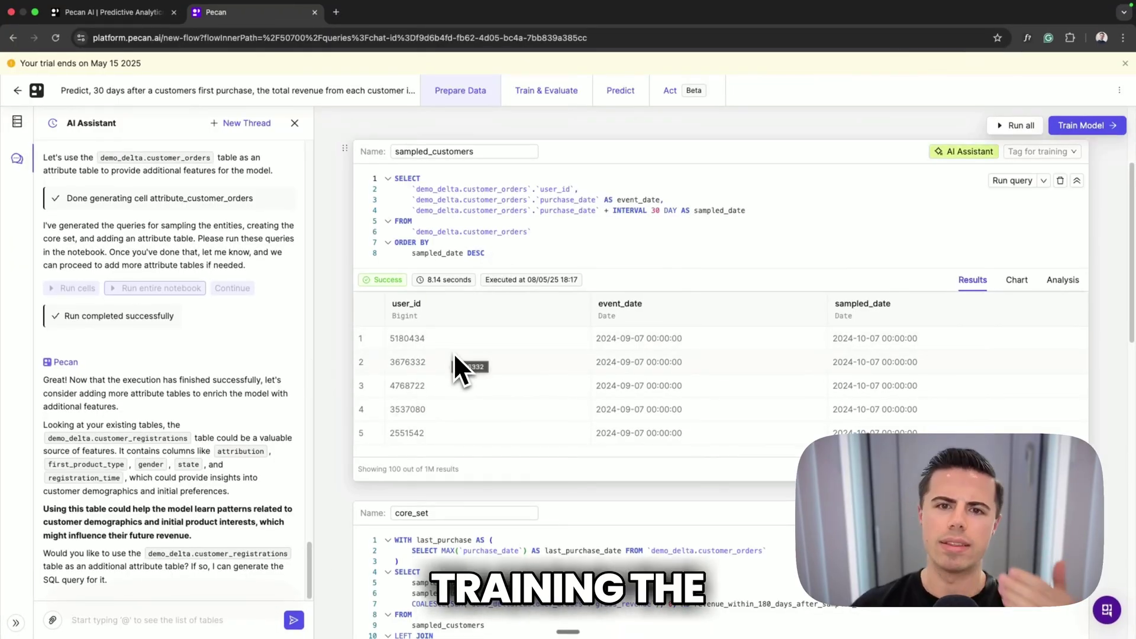
{"action": "scroll", "coordinate": [453, 352], "scroll_direction": "up", "scroll_amount": 5}
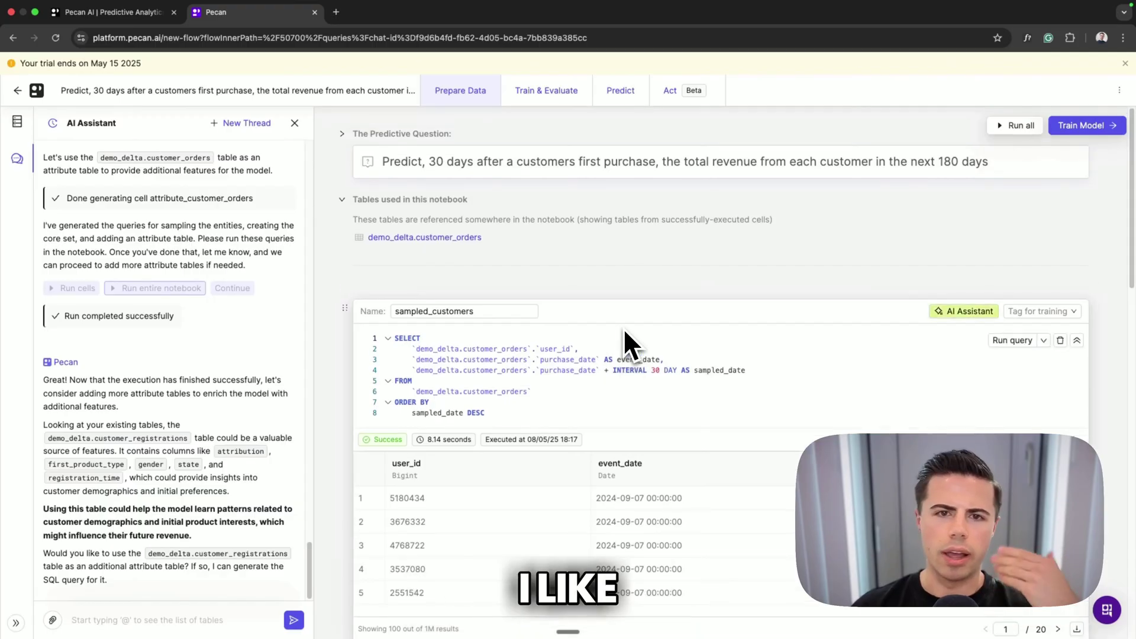
{"action": "left_click", "coordinate": [1078, 130]}
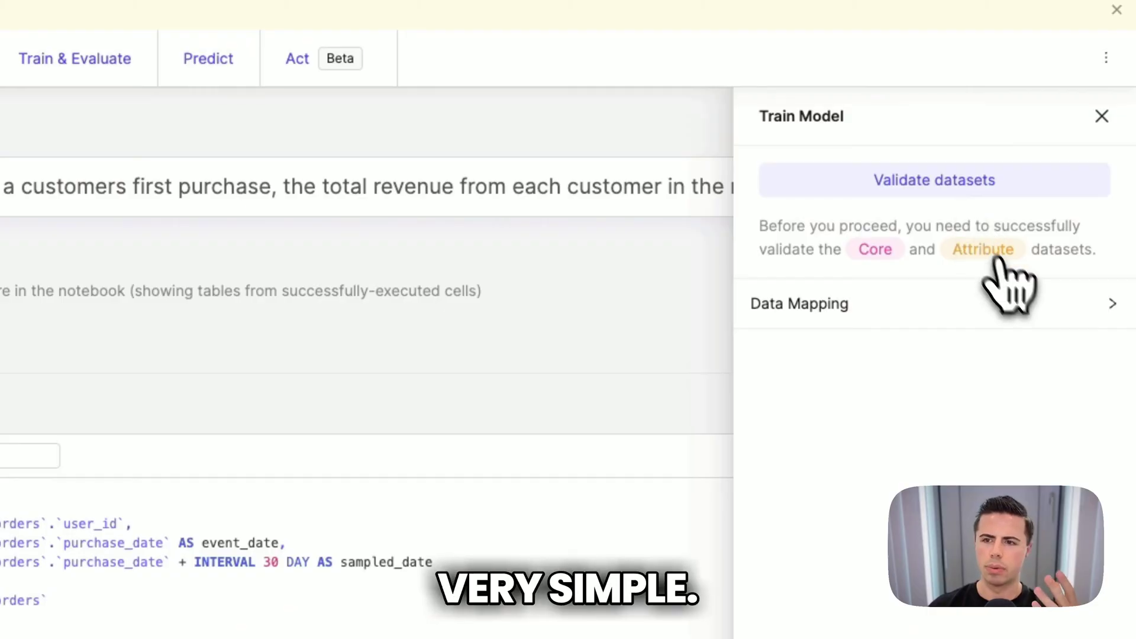
{"action": "left_click", "coordinate": [1087, 316]}
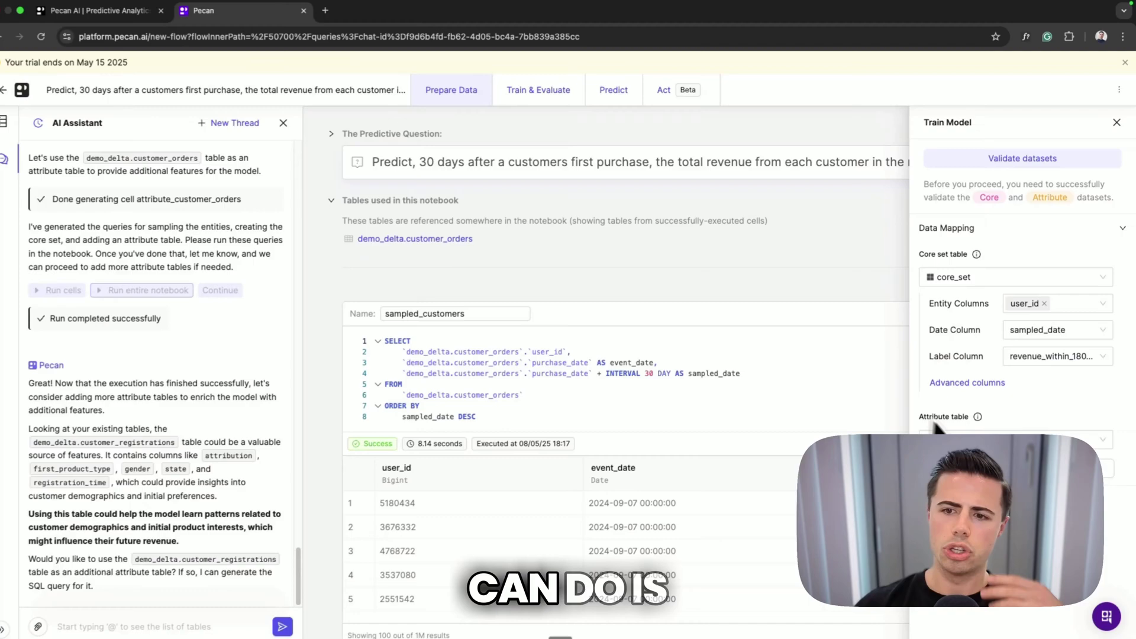
{"action": "mouse_move", "coordinate": [854, 637]}
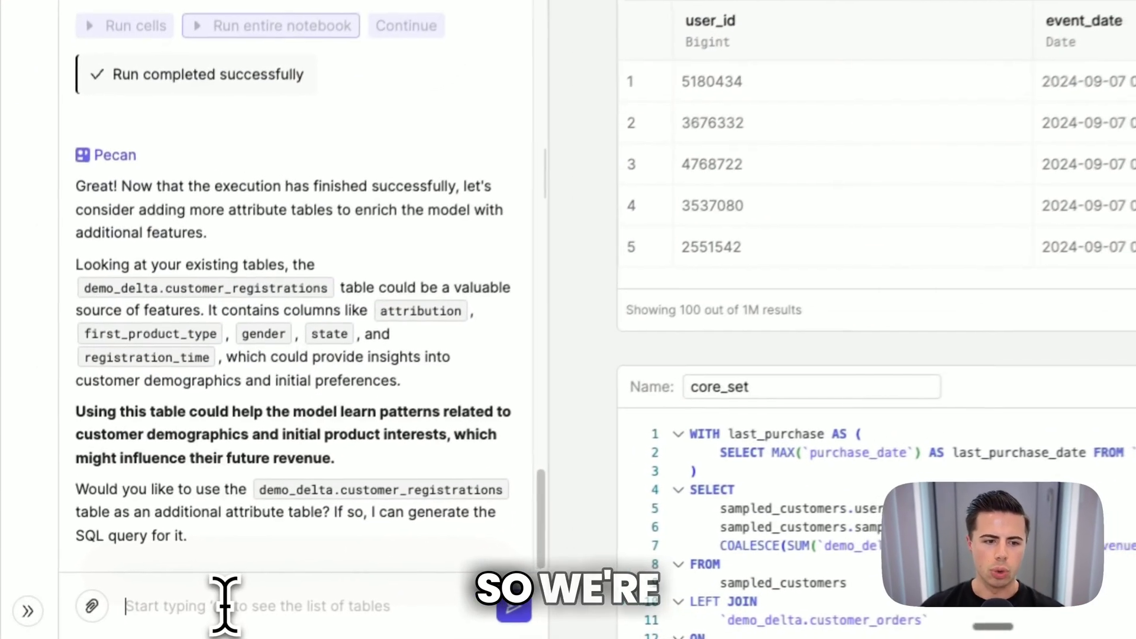
Send the assistant a list of additional attribute tables to include, such as customer_registrations.
{"action": "left_click", "coordinate": [128, 620]}
{"action": "type", "text": "Great suggestion, I want to use the following attribute tables:  historical_subscriptions customer_registrations amount_of_orders historical_orders historical_products_ordered number_of_email_contacts historical_contacts order_contacts"}
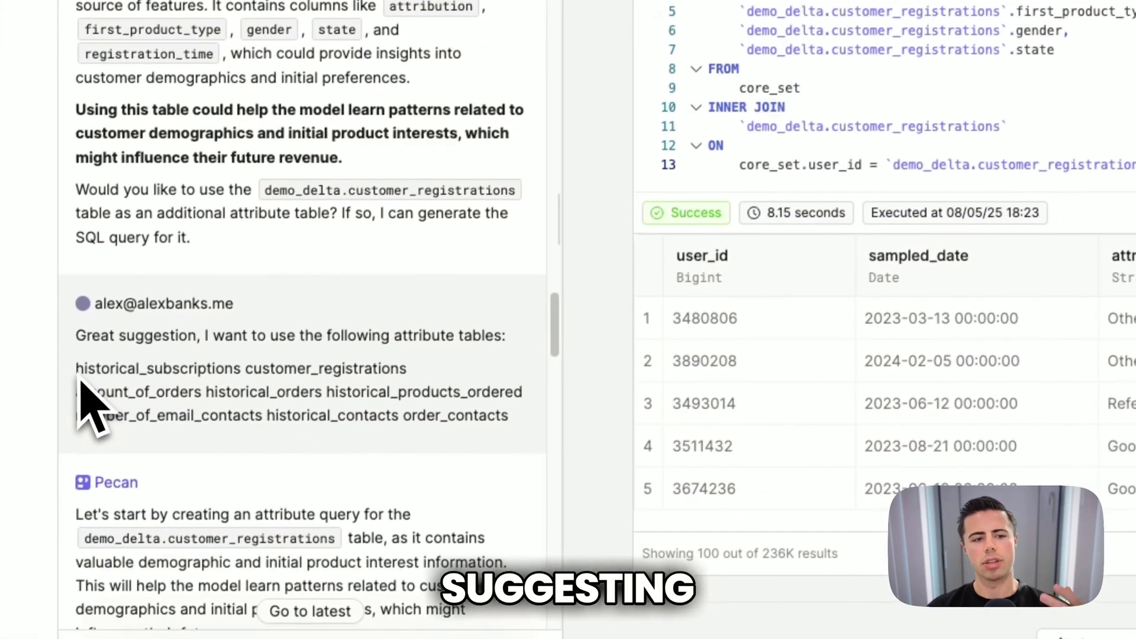
{"action": "left_click_drag", "start_coordinate": [78, 367], "coordinate": [409, 367]}
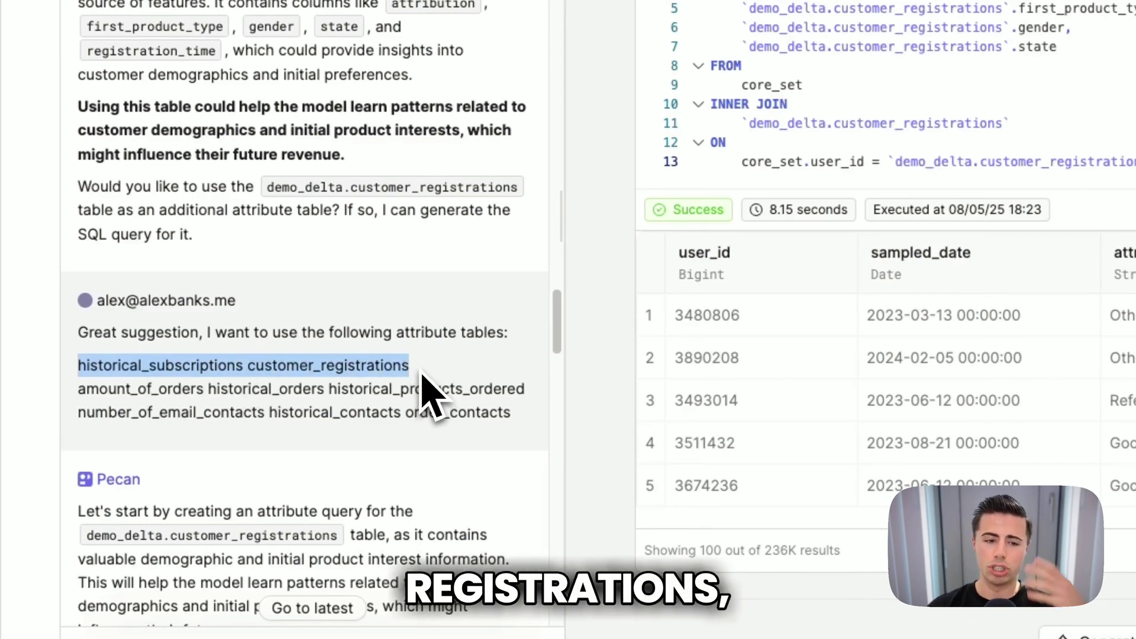
{"action": "left_click", "coordinate": [391, 376]}
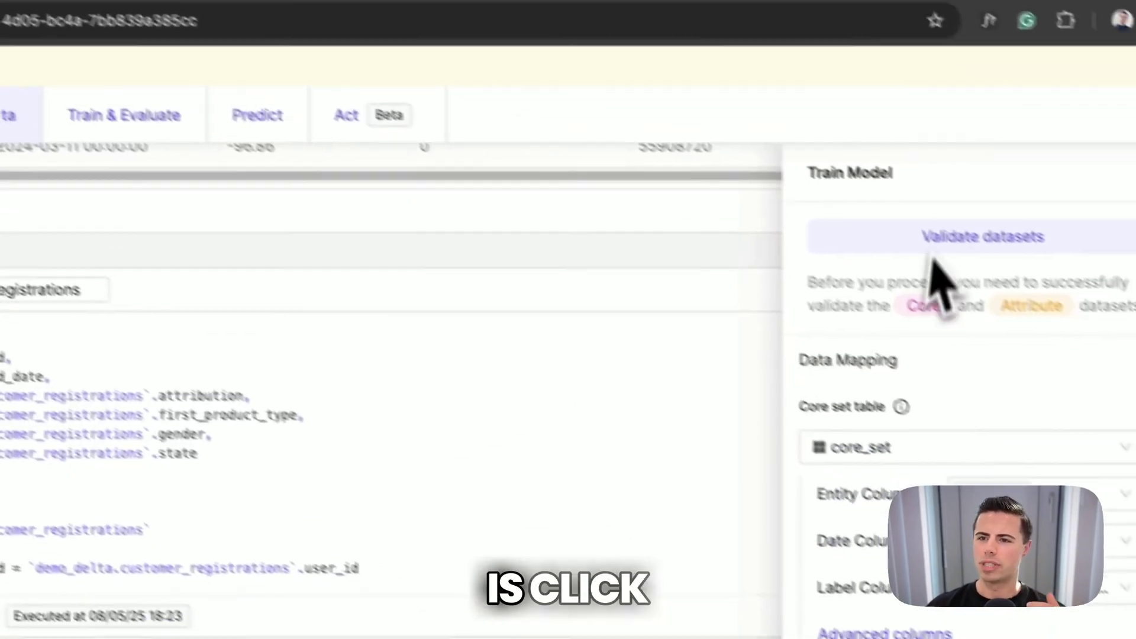
Validate the core_set, attribute_customer_orders and attribute_customer_registrations datasets.
{"action": "left_click", "coordinate": [1003, 160]}
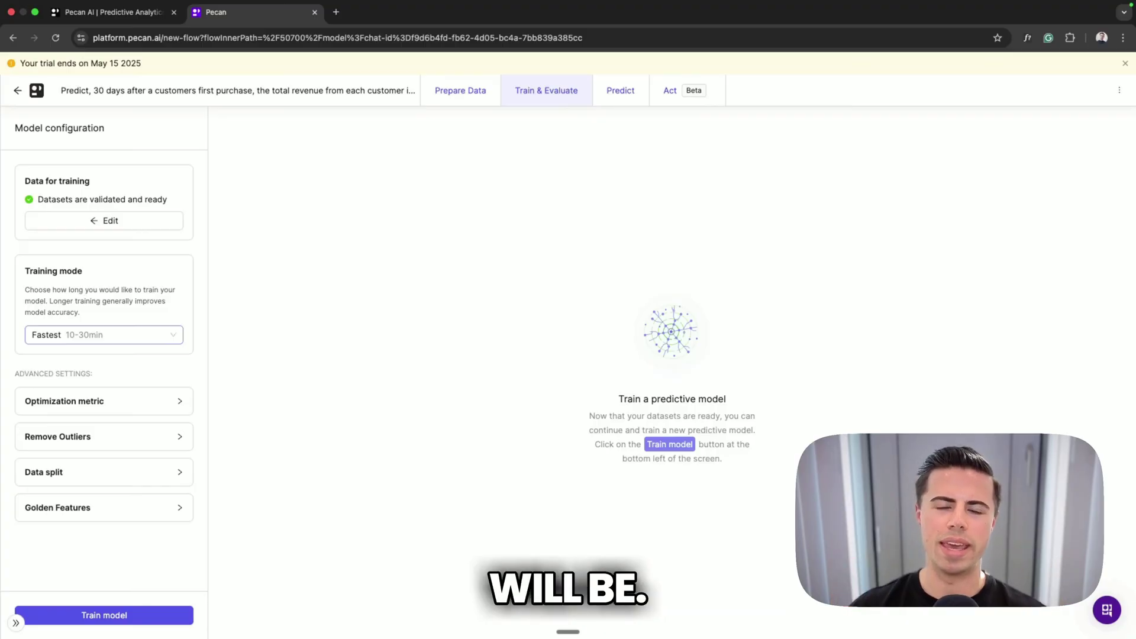
Set the training mode to Production quality.
{"action": "left_click", "coordinate": [155, 335]}
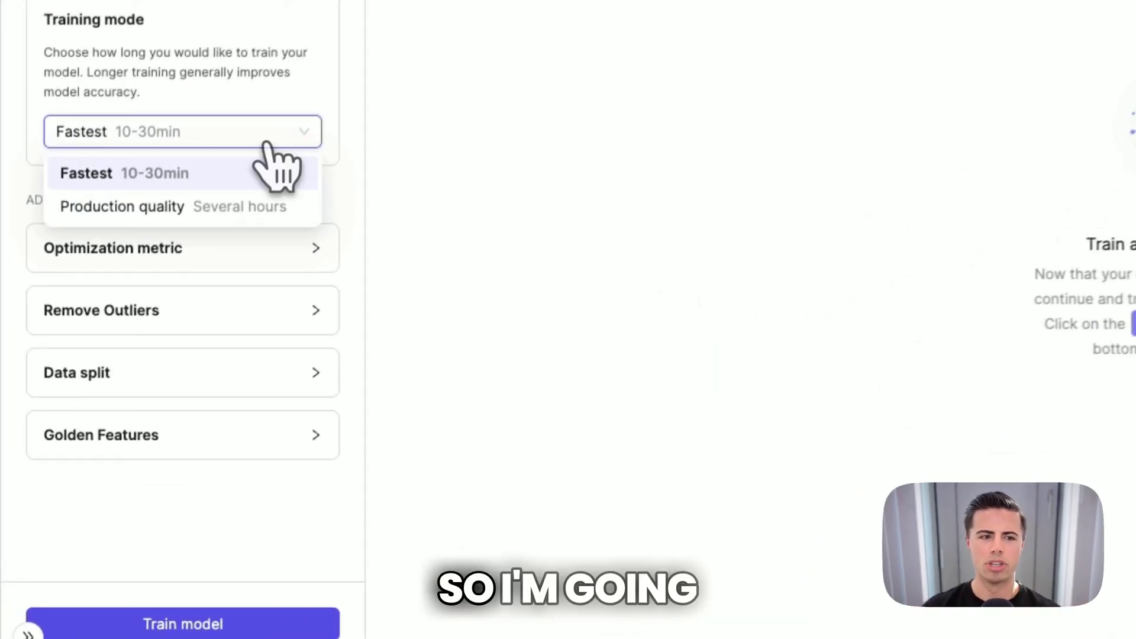
{"action": "left_click", "coordinate": [228, 197]}
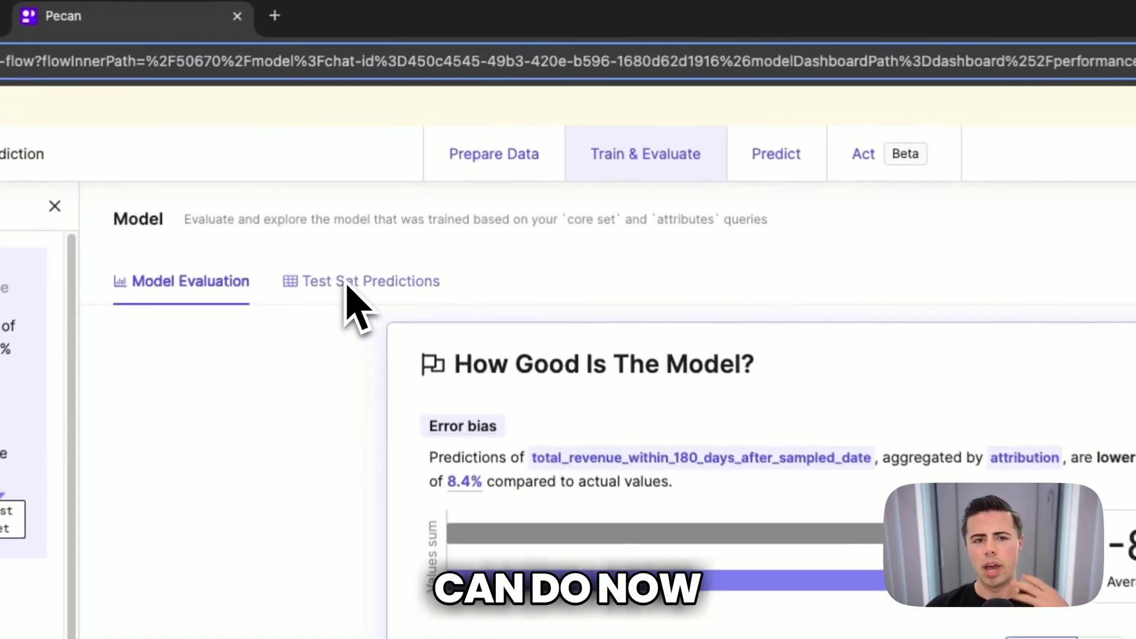
Inspect the test set Prediction and Error columns, then expand Model vs Benchmark by range.
{"action": "left_click", "coordinate": [372, 163]}
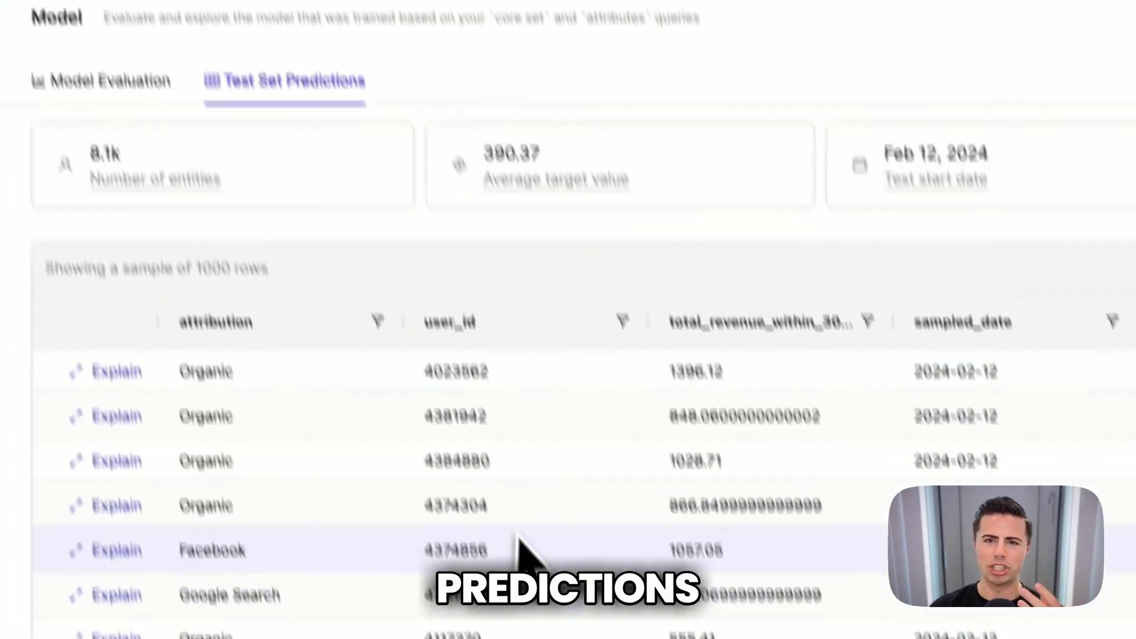
{"action": "scroll", "coordinate": [697, 331], "scroll_direction": "right", "scroll_amount": 6}
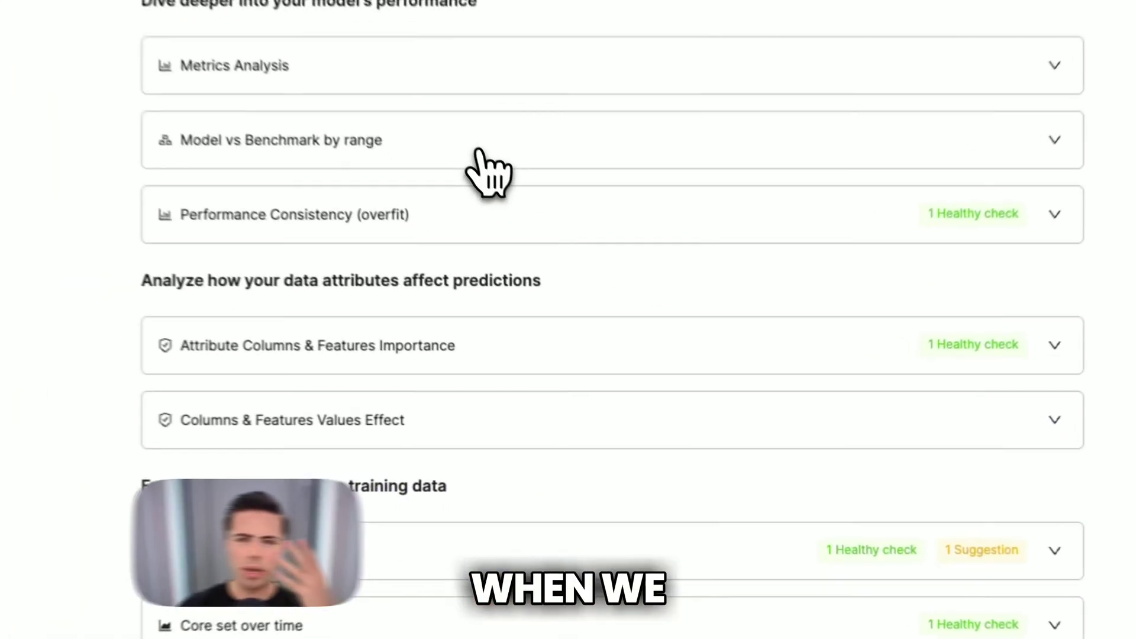
{"action": "left_click", "coordinate": [592, 284]}
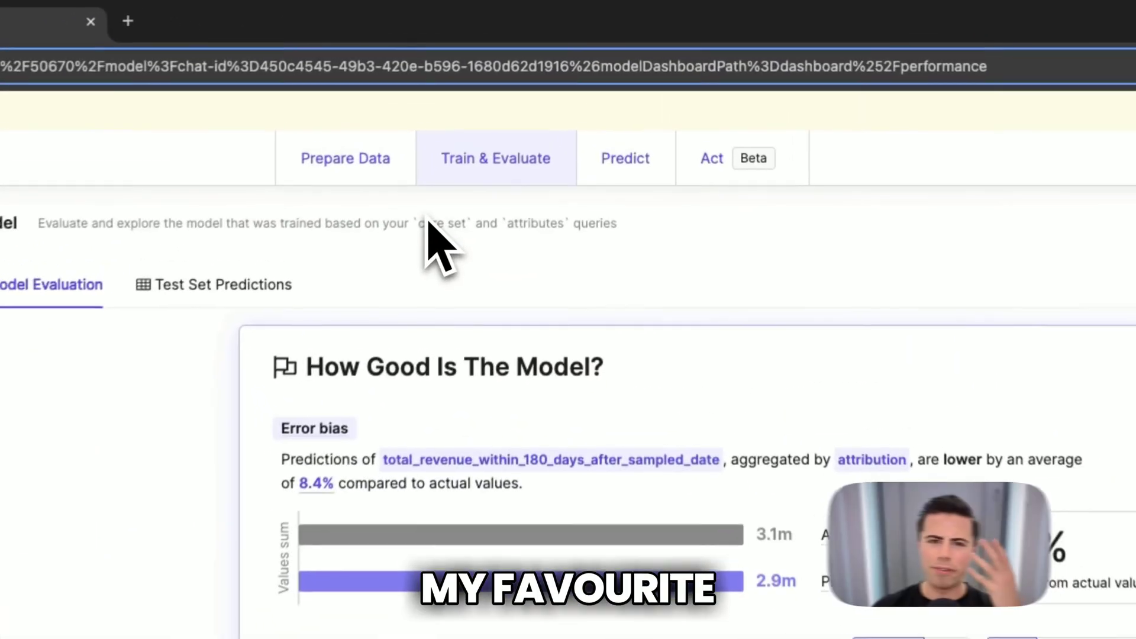
On the Act page, add predicted LTV charts by demographic and by first-purchase product type.
{"action": "left_click", "coordinate": [709, 181]}
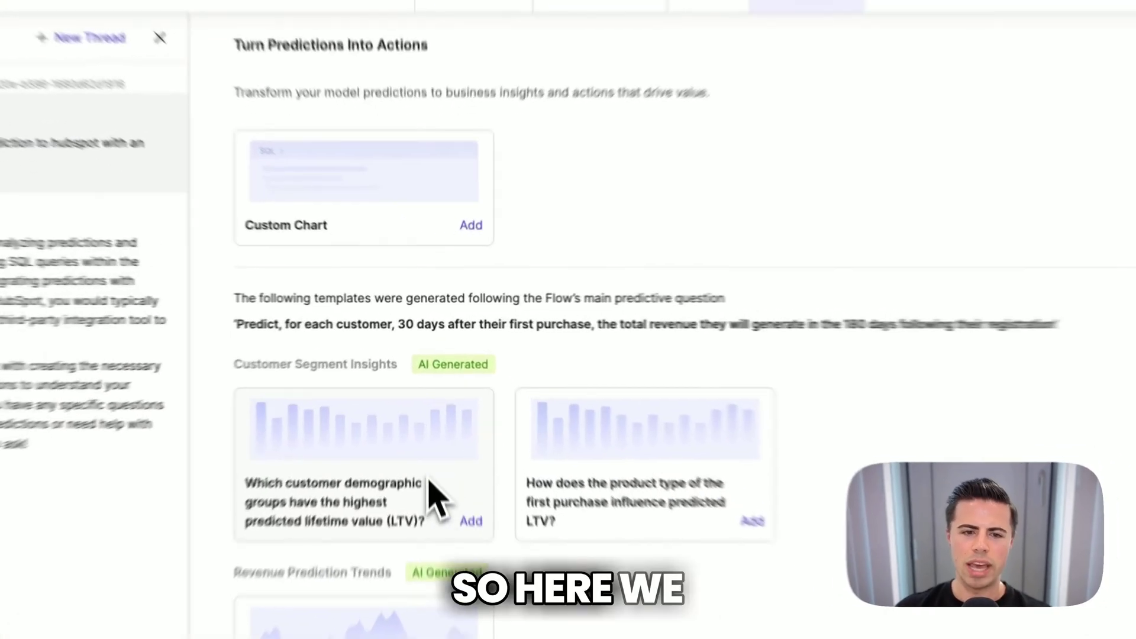
{"action": "left_click", "coordinate": [459, 451]}
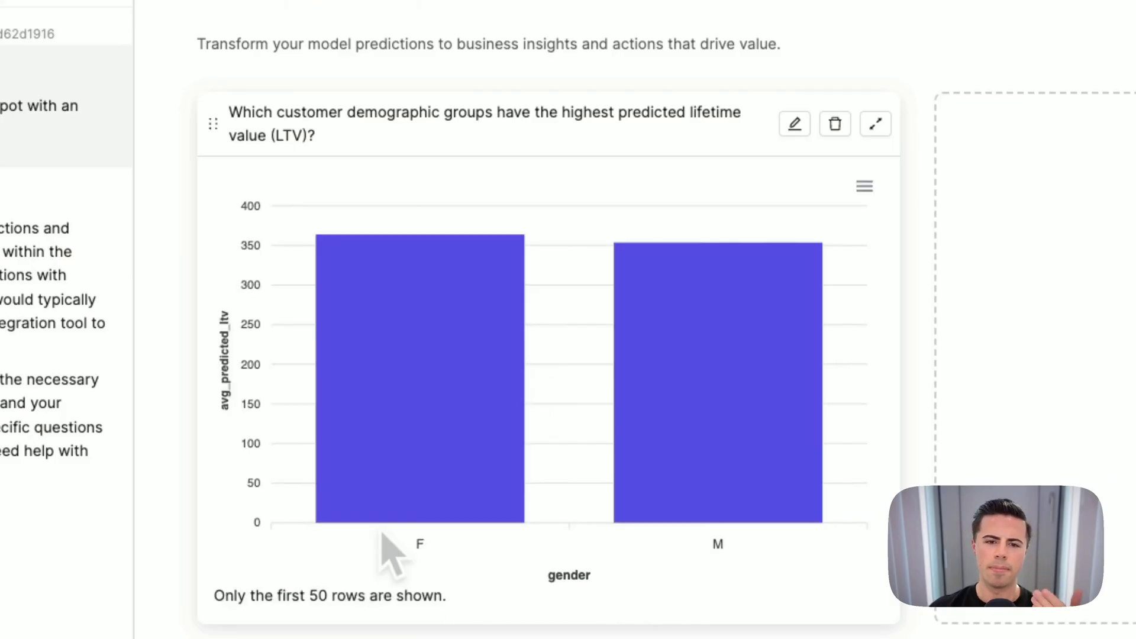
{"action": "mouse_move", "coordinate": [729, 406]}
{"action": "mouse_move", "coordinate": [571, 418]}
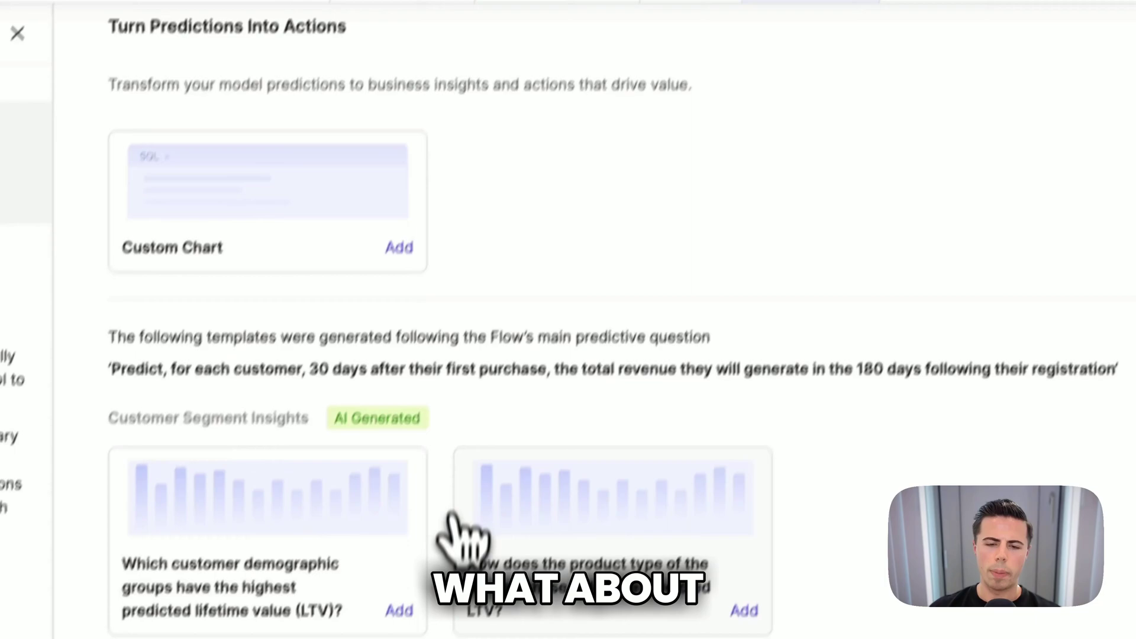
{"action": "left_click", "coordinate": [585, 527]}
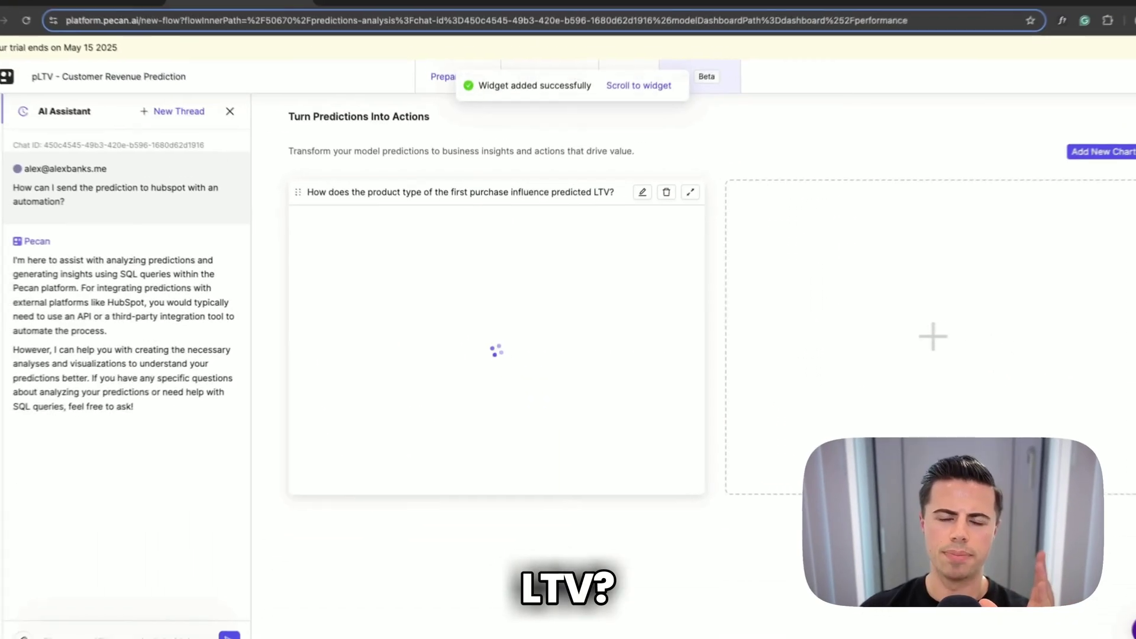
{"action": "mouse_move", "coordinate": [273, 427]}
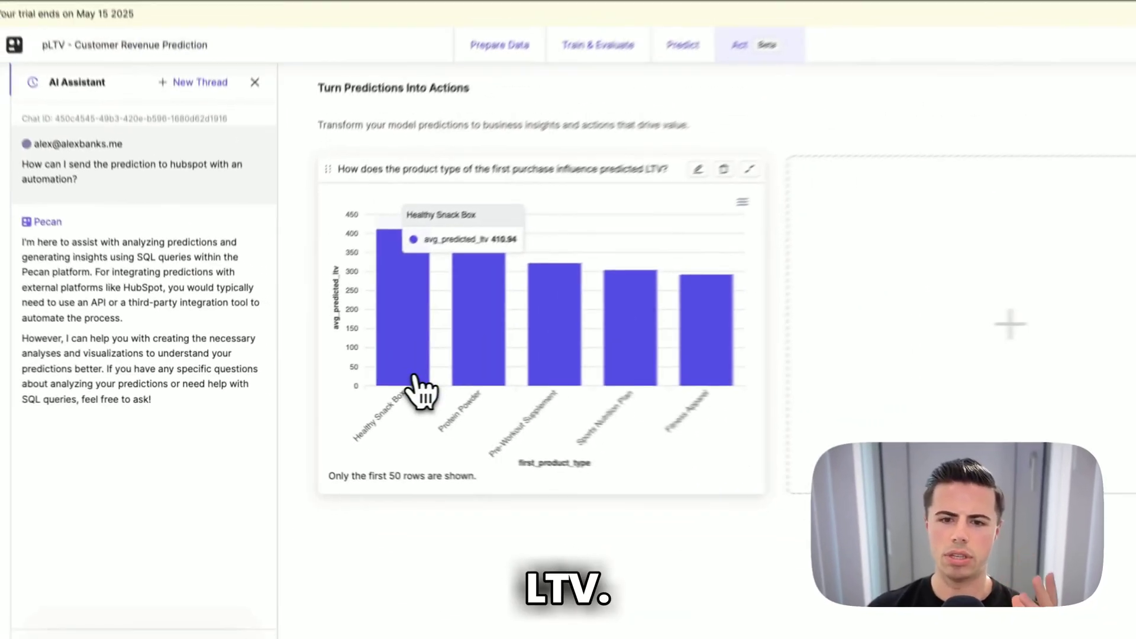
{"action": "mouse_move", "coordinate": [1013, 368]}
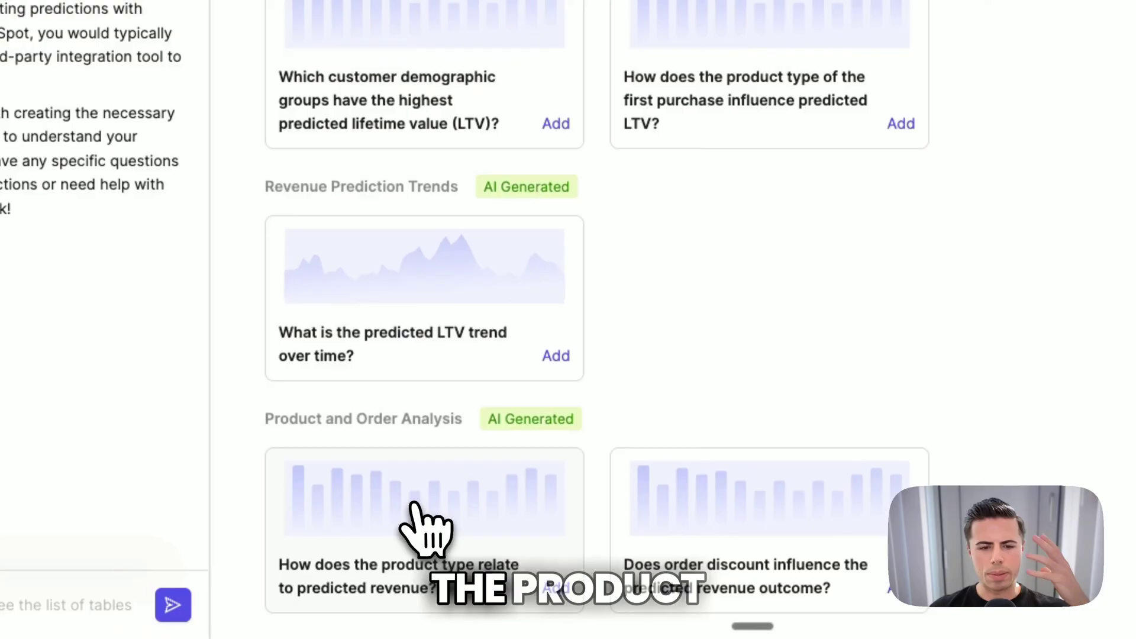
Add then delete the product type revenue chart, and add the order discount versus predicted revenue chart.
{"action": "left_click", "coordinate": [413, 504]}
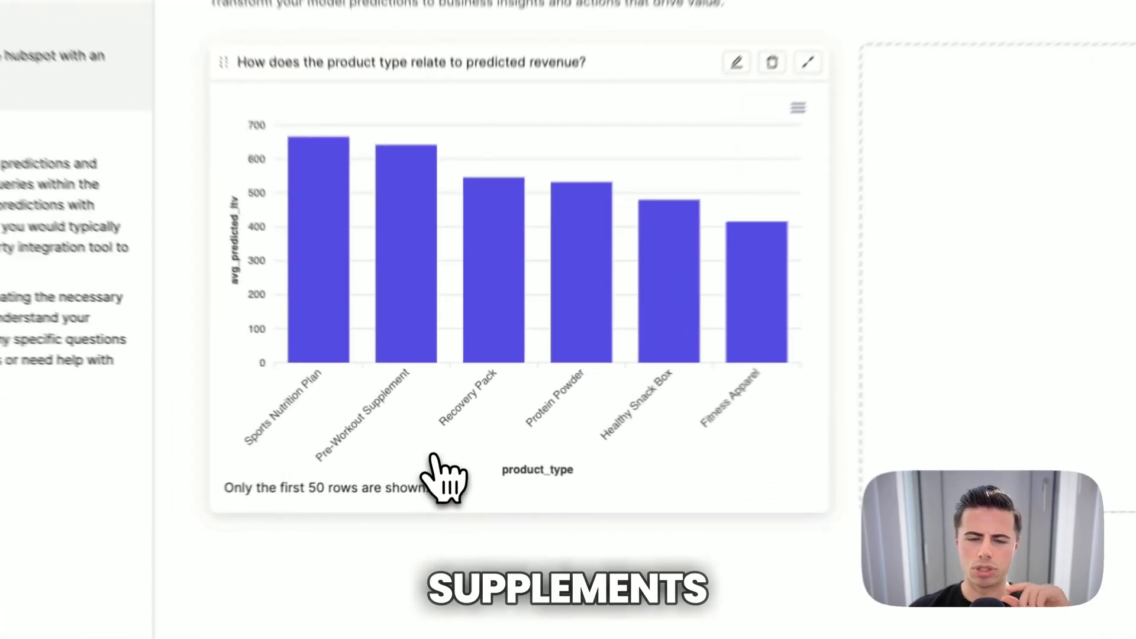
{"action": "mouse_move", "coordinate": [516, 395]}
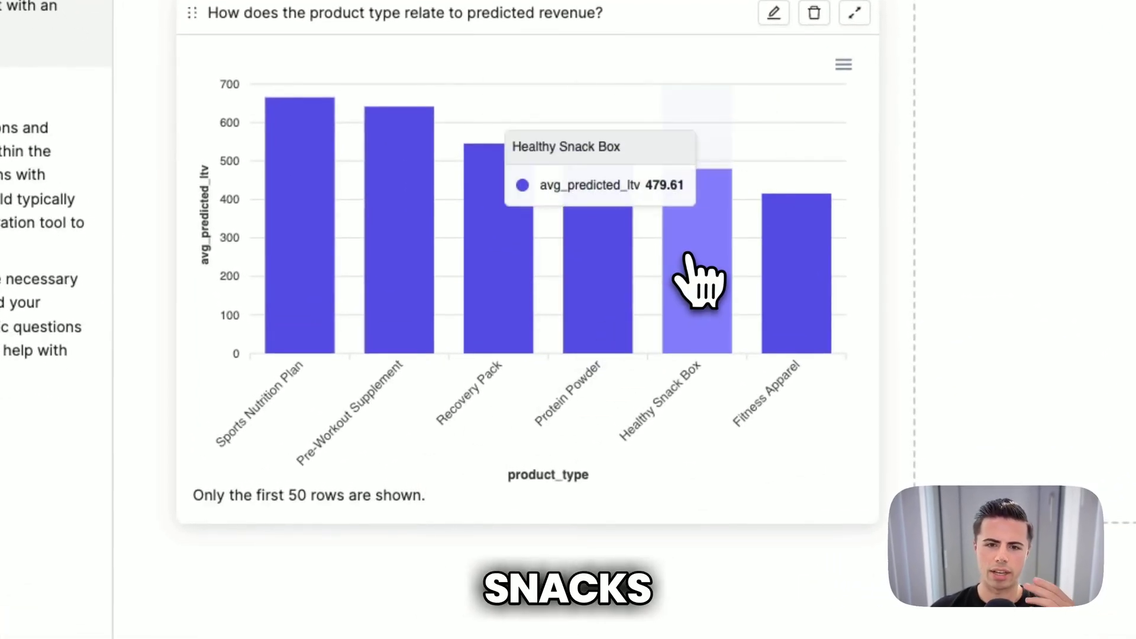
{"action": "mouse_move", "coordinate": [826, 265]}
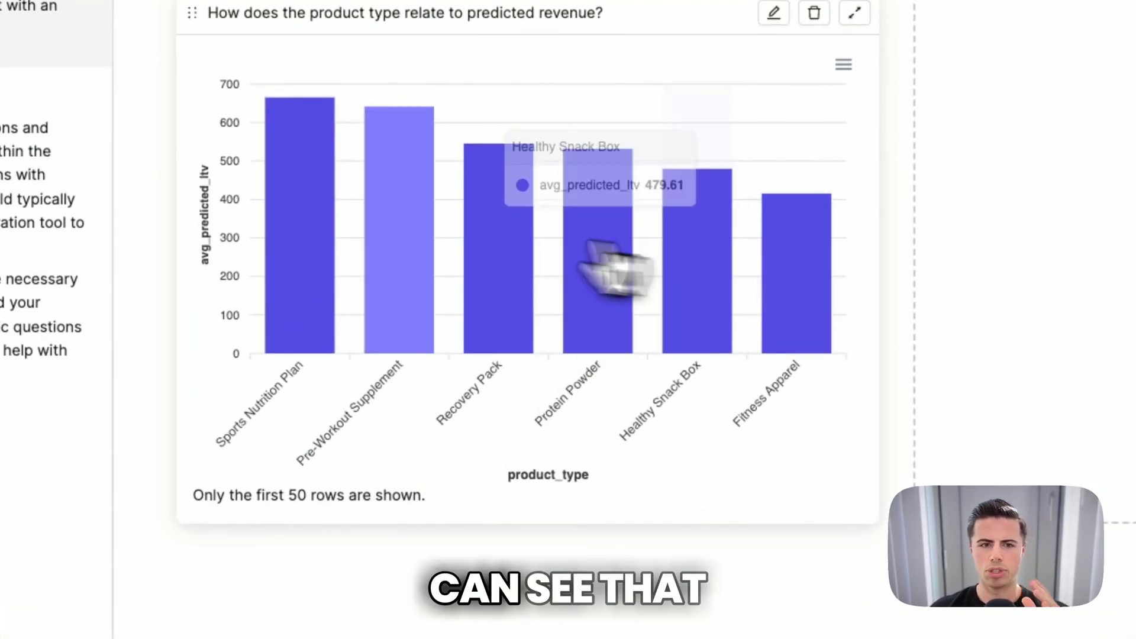
{"action": "mouse_move", "coordinate": [300, 255]}
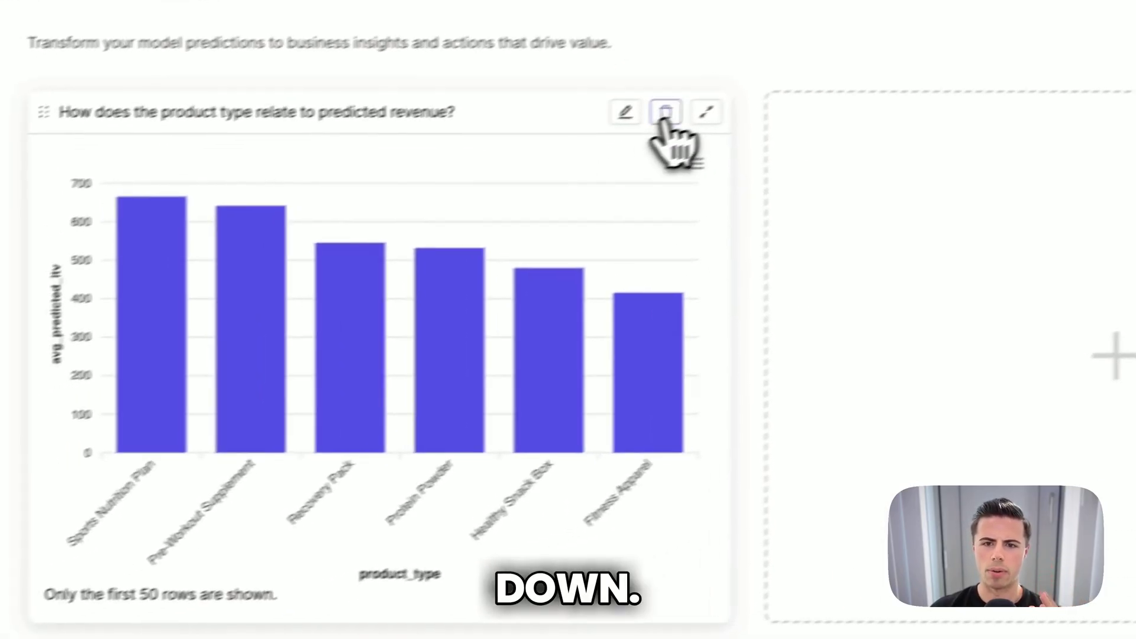
{"action": "left_click", "coordinate": [814, 13]}
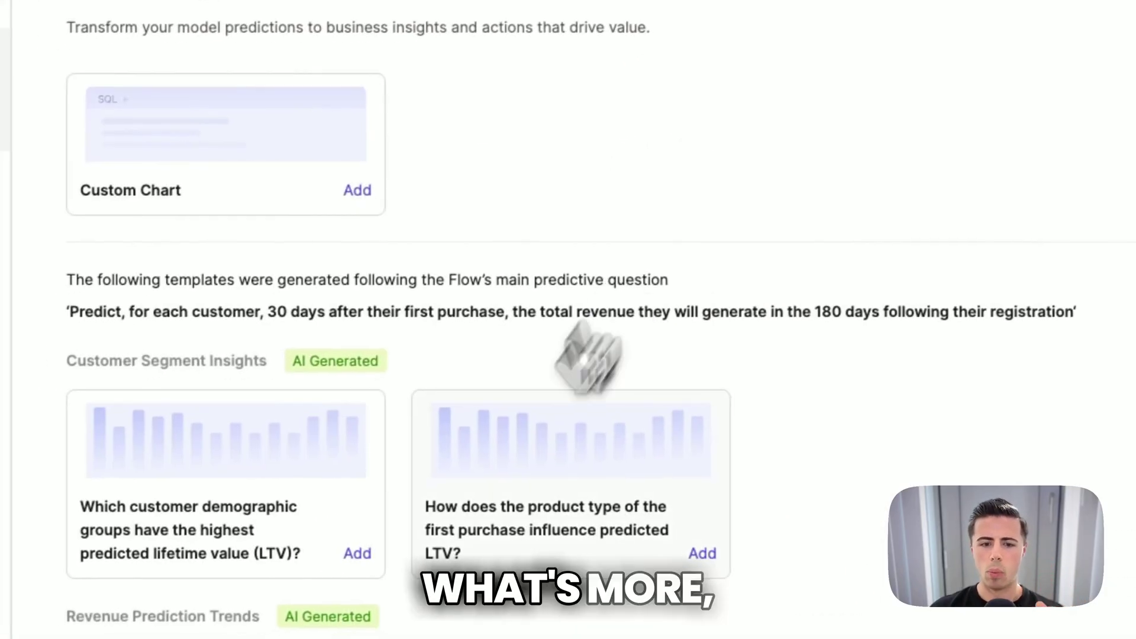
{"action": "left_click", "coordinate": [671, 542]}
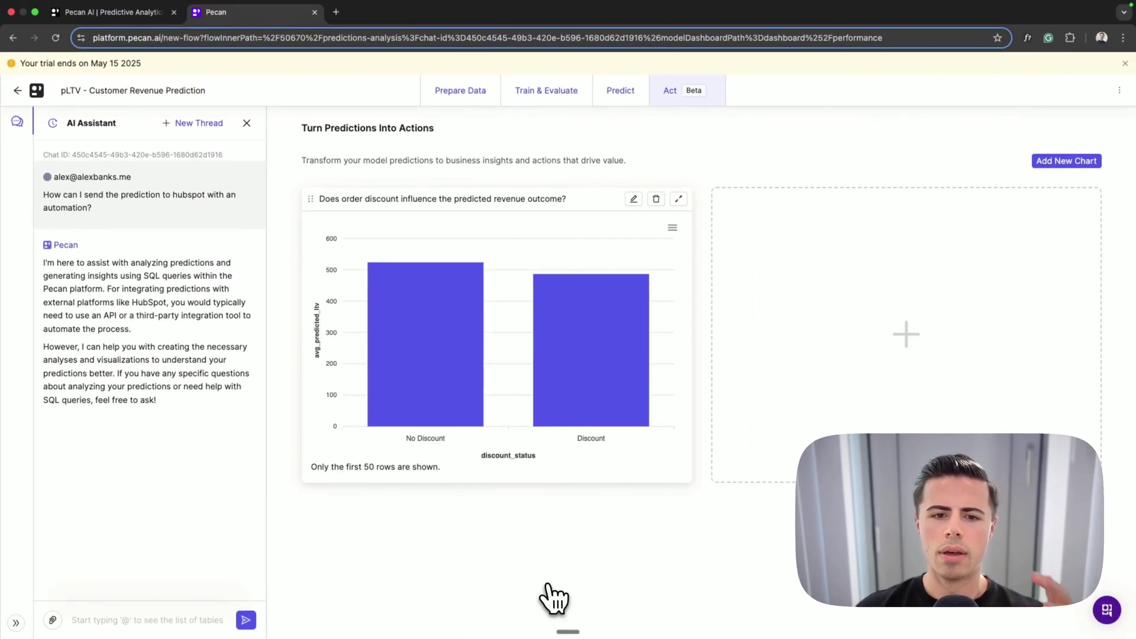
{"action": "mouse_move", "coordinate": [419, 410]}
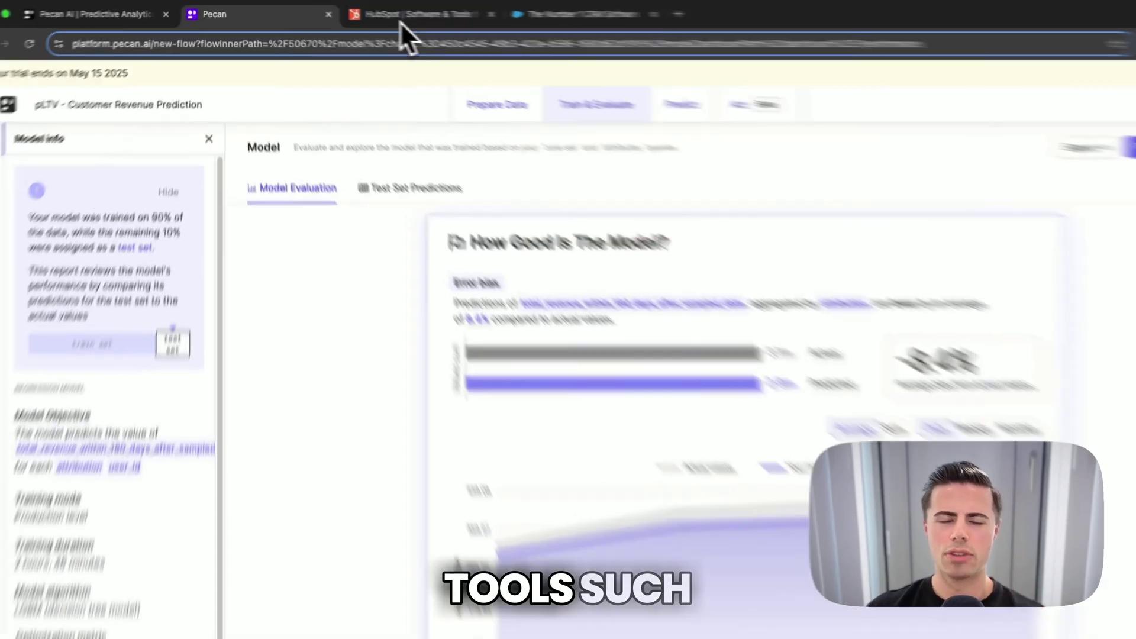
Check the HubSpot and Salesforce browser tabs open alongside the Pecan project.
{"action": "left_click", "coordinate": [400, 12]}
{"action": "left_click", "coordinate": [502, 11]}
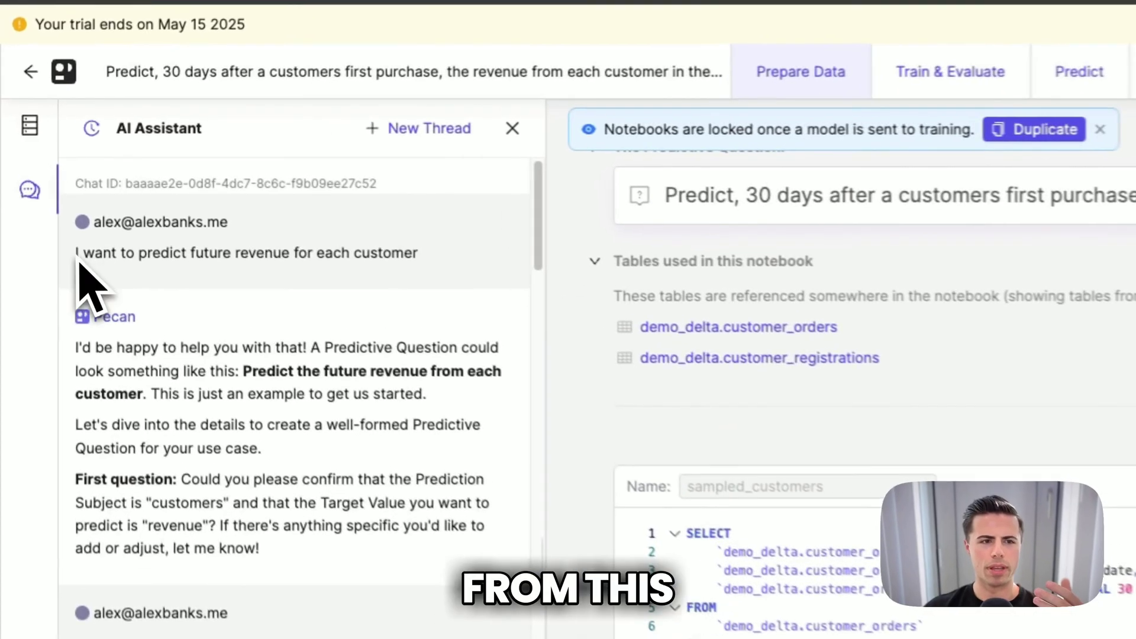
Highlight the original revenue request in the first AI Assistant chat message, then clear it.
{"action": "left_click_drag", "start_coordinate": [43, 194], "coordinate": [74, 200]}
{"action": "left_click_drag", "start_coordinate": [134, 260], "coordinate": [436, 256]}
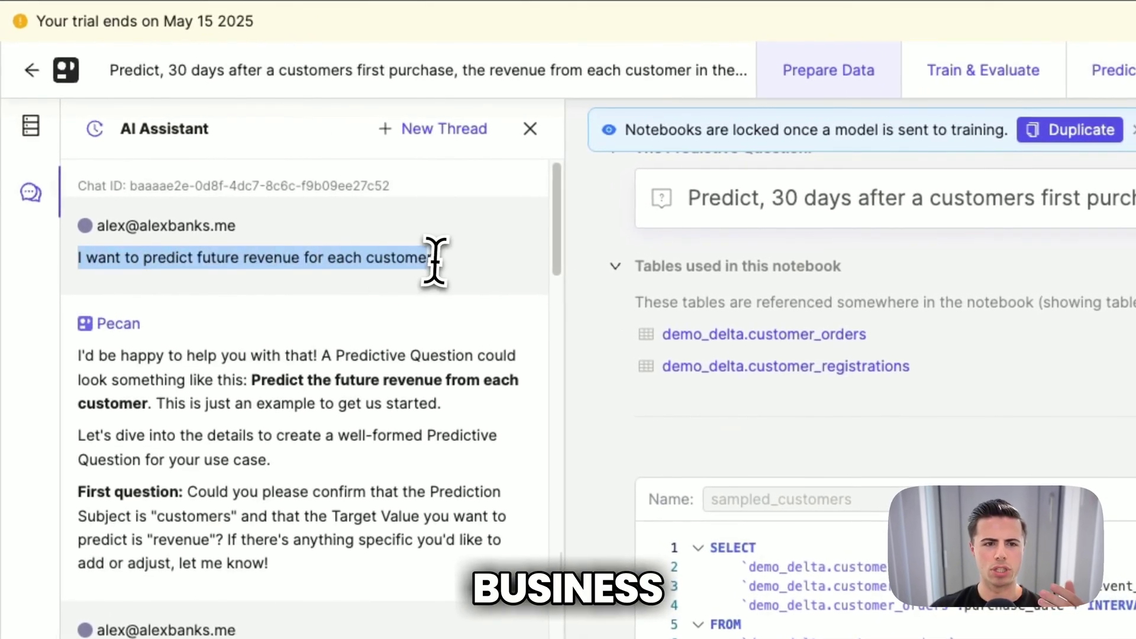
{"action": "left_click", "coordinate": [515, 296]}
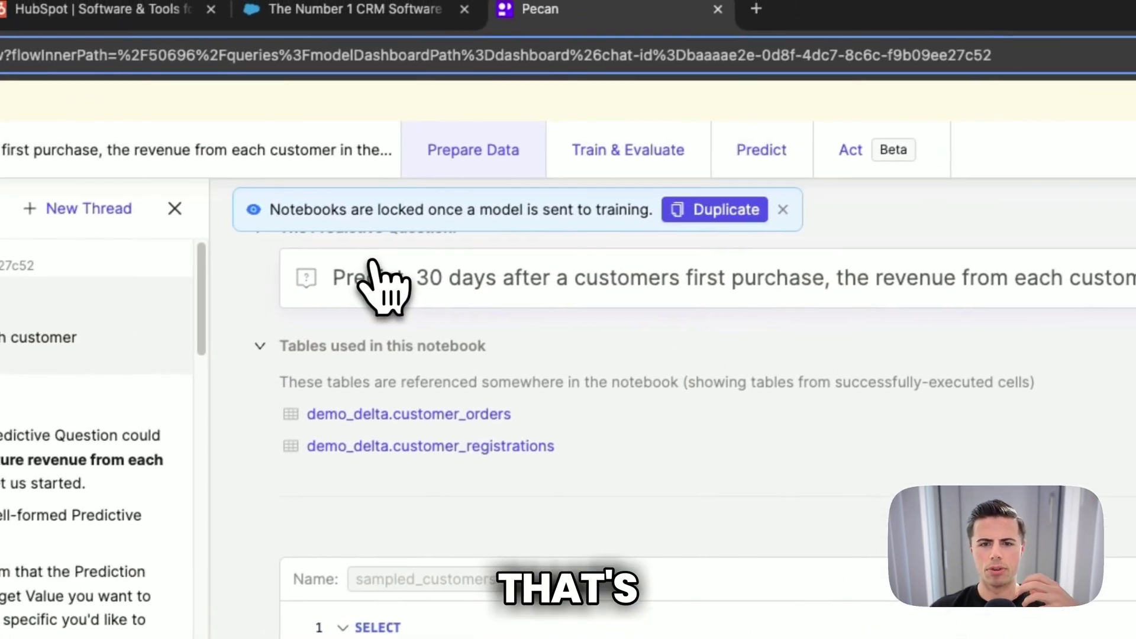
Highlight the full 180-day first-purchase revenue question and scroll through the chat conversation.
{"action": "left_click_drag", "start_coordinate": [354, 269], "coordinate": [1135, 291]}
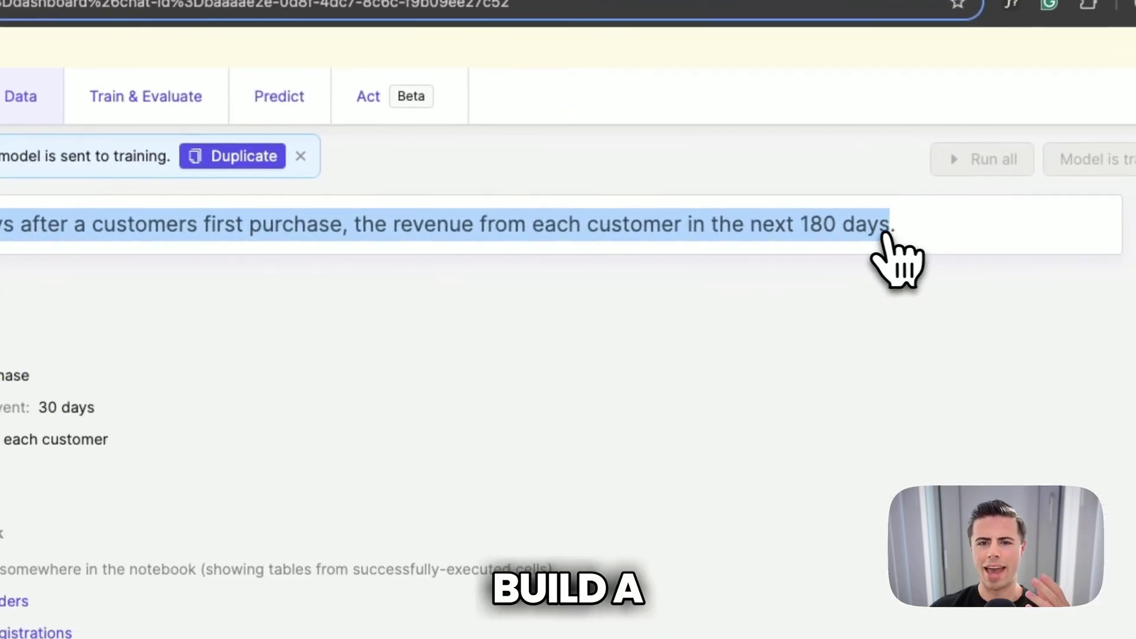
{"action": "left_click_drag", "start_coordinate": [896, 260], "coordinate": [898, 260]}
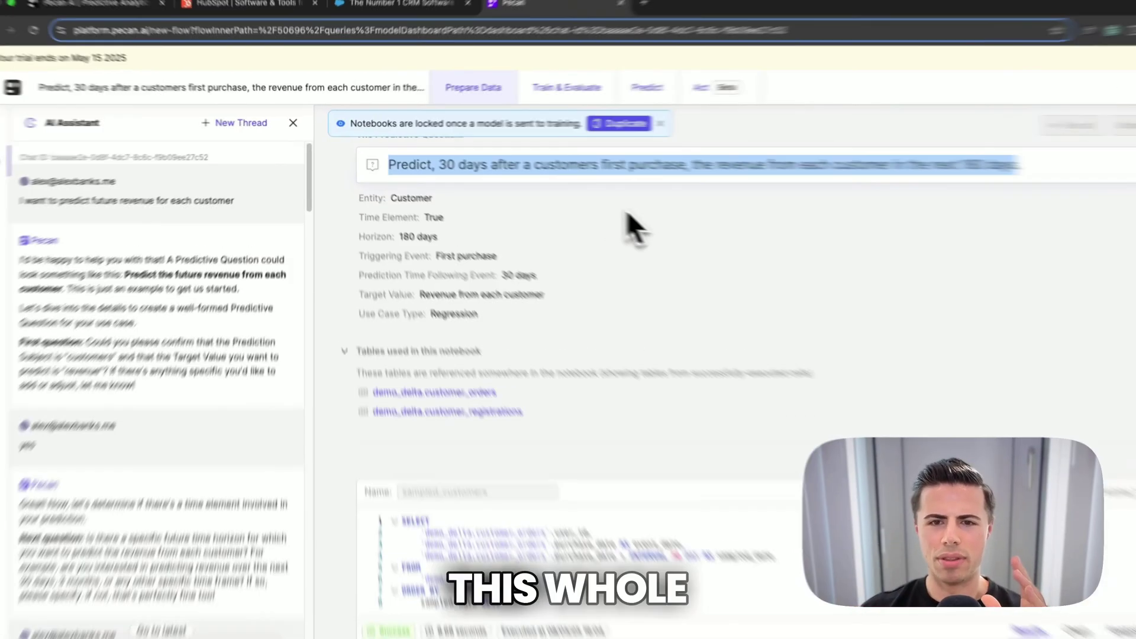
{"action": "left_click", "coordinate": [343, 239]}
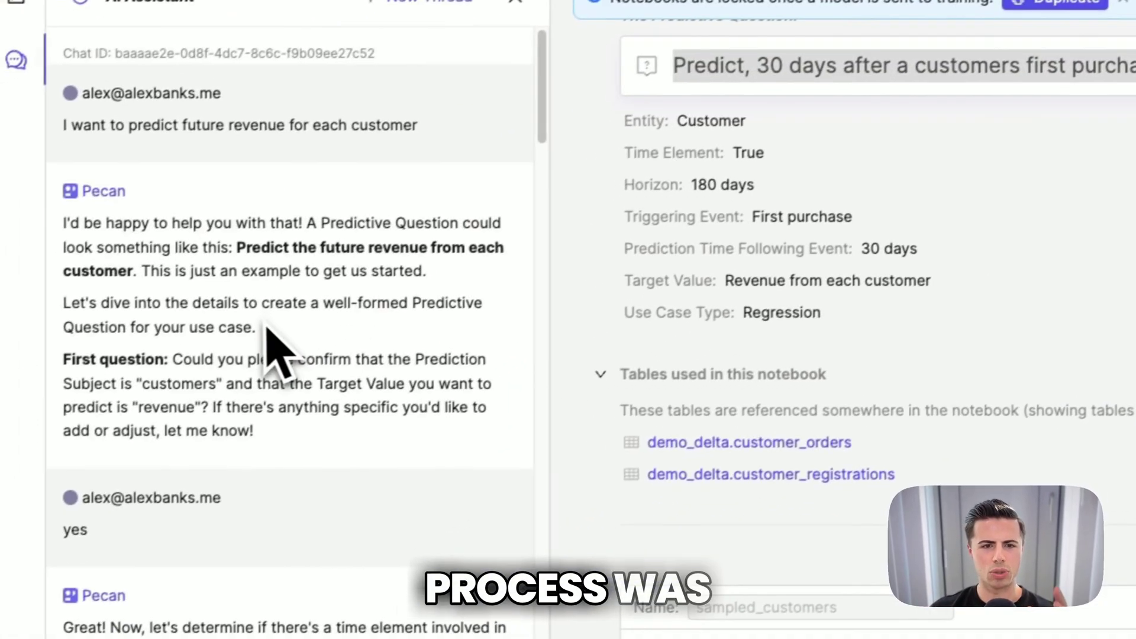
{"action": "scroll", "coordinate": [302, 423], "scroll_direction": "down", "scroll_amount": 15}
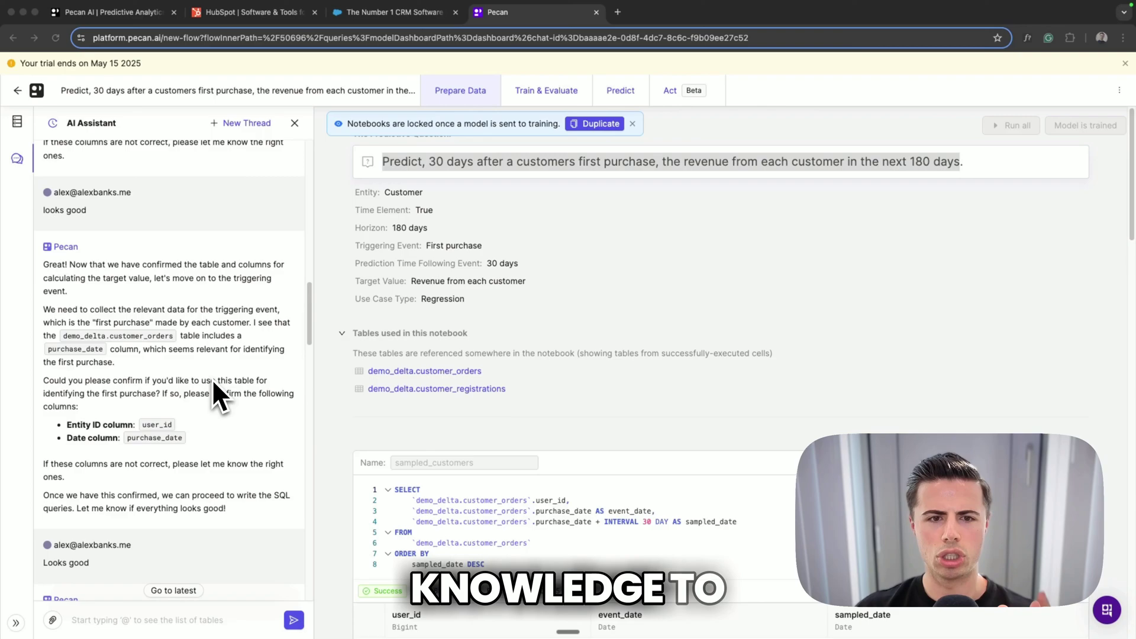
{"action": "scroll", "coordinate": [213, 392], "scroll_direction": "down", "scroll_amount": 7}
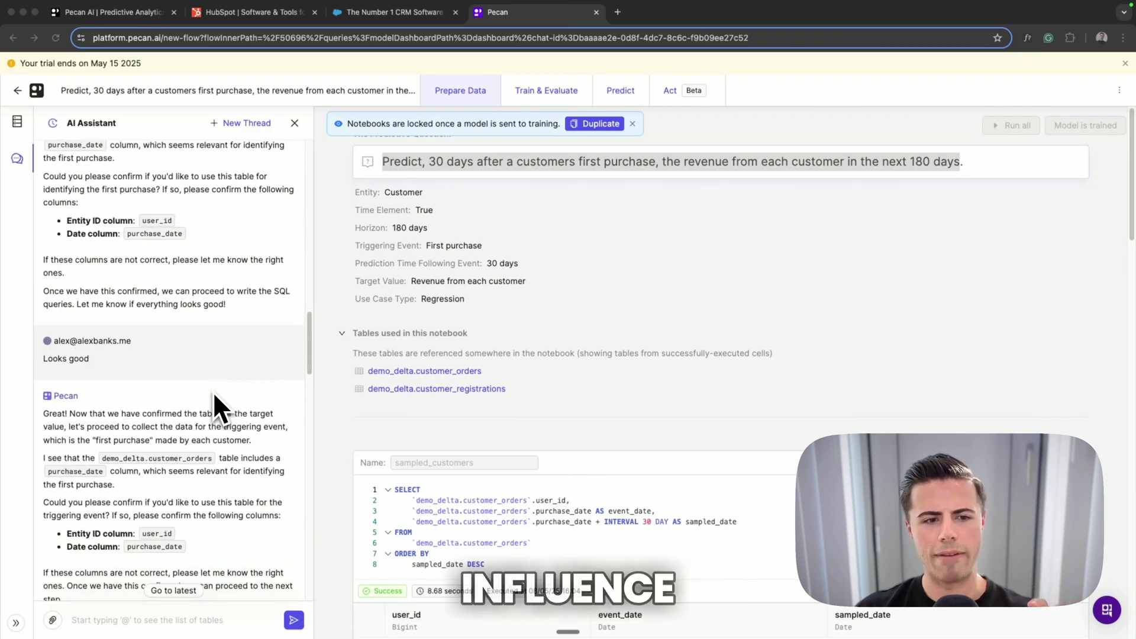
{"action": "scroll", "coordinate": [213, 391], "scroll_direction": "up", "scroll_amount": 3}
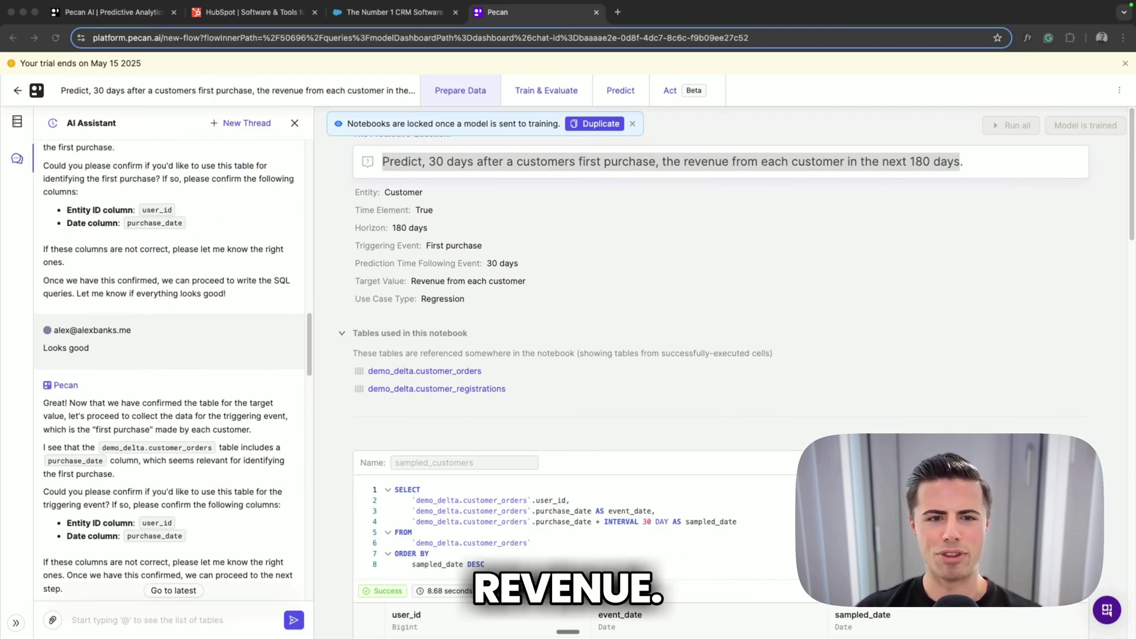